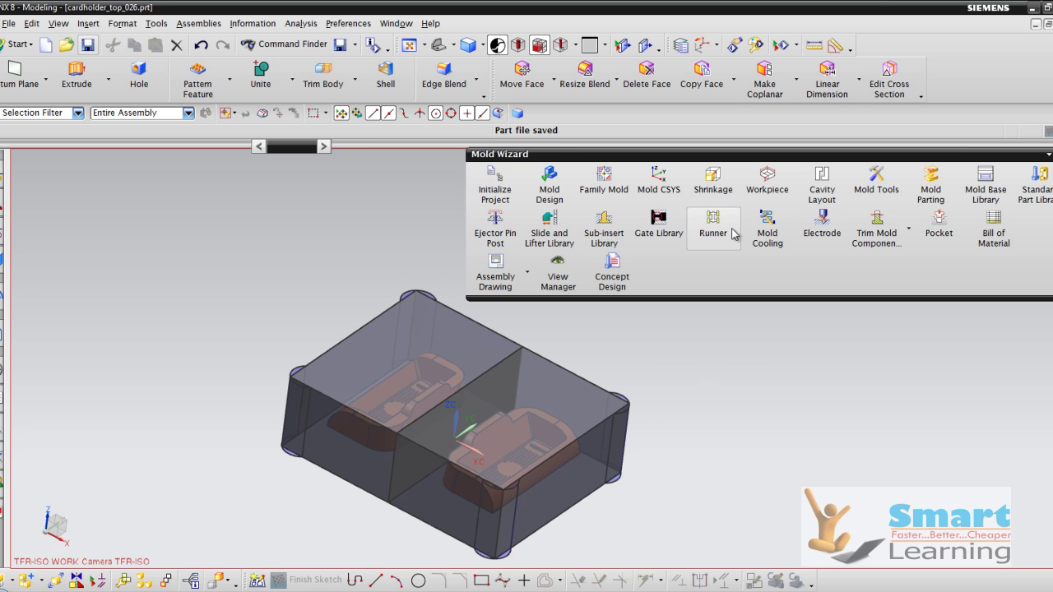
Open the Mold Parting tools for the cardholder and move the mold toolbars clear of the part.
left_click(935, 194)
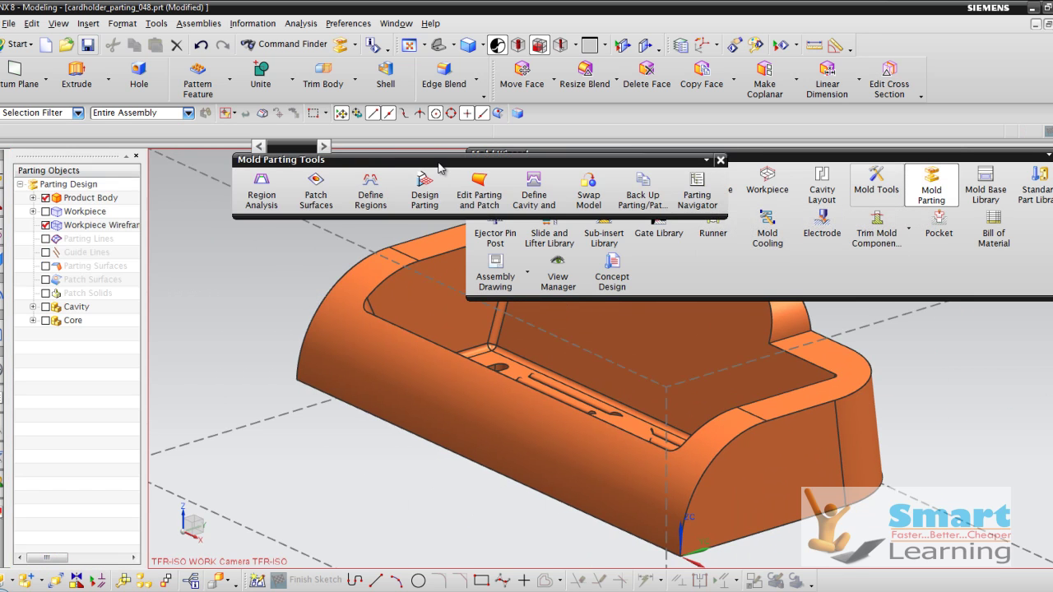
left_click_drag(444, 158, 227, 161)
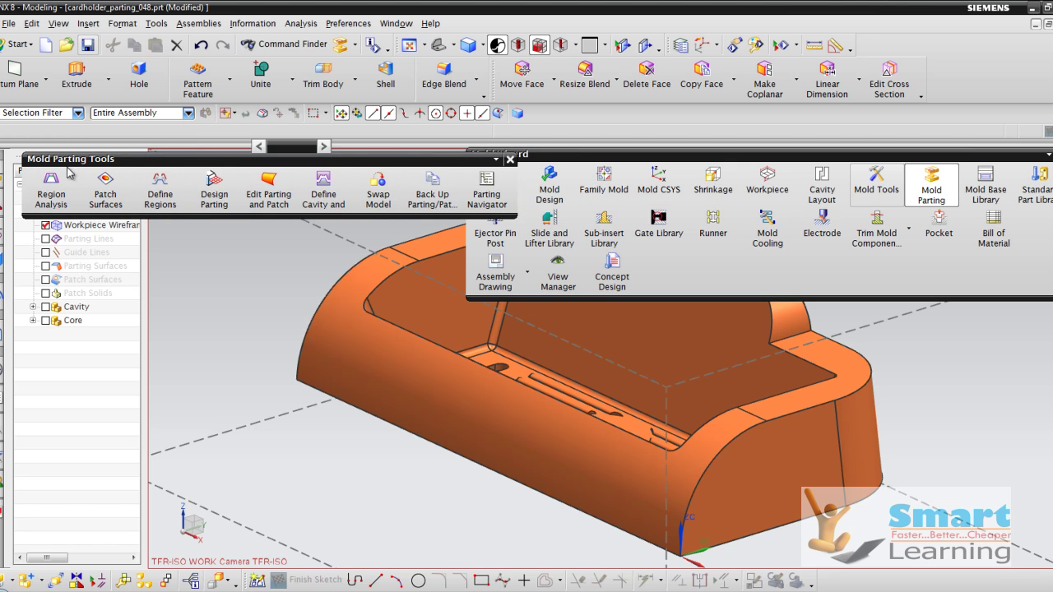
left_click_drag(934, 166, 1038, 247)
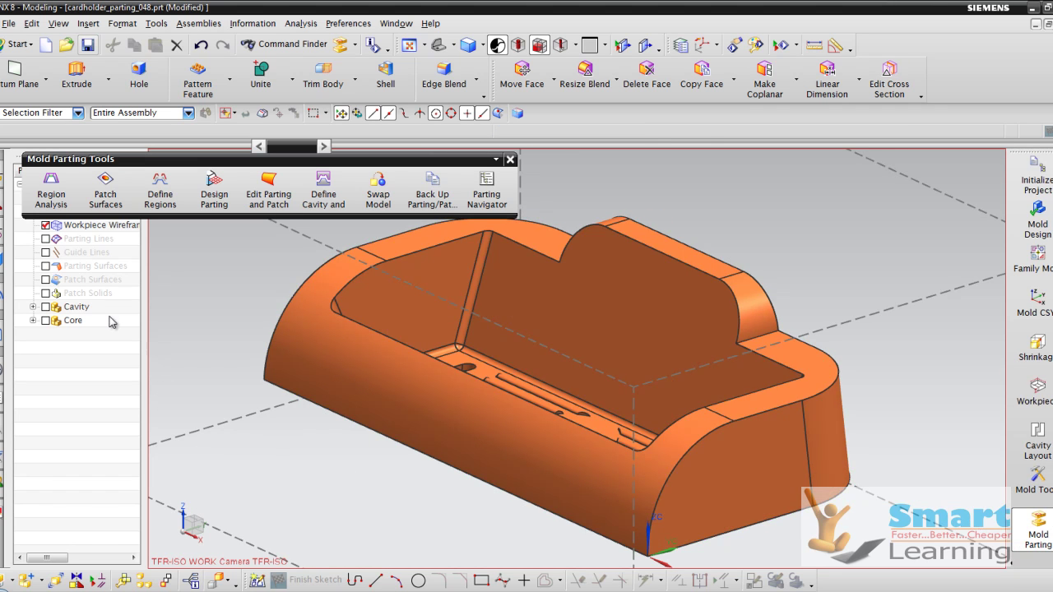
Calculate a Region Analysis of the product body along the default draw direction, using the Keep Existing option.
left_click(51, 191)
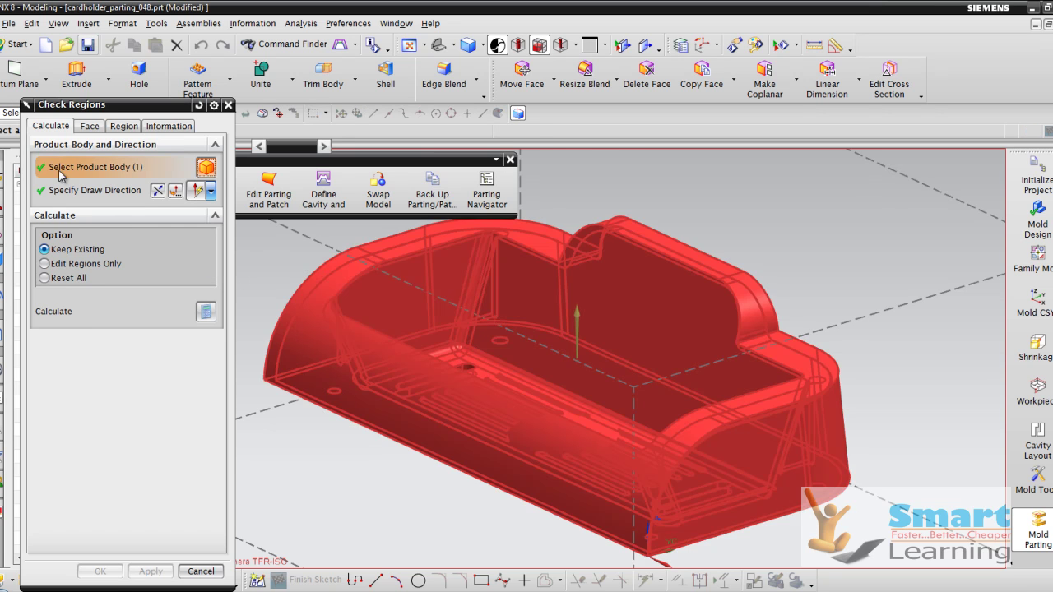
left_click(82, 192)
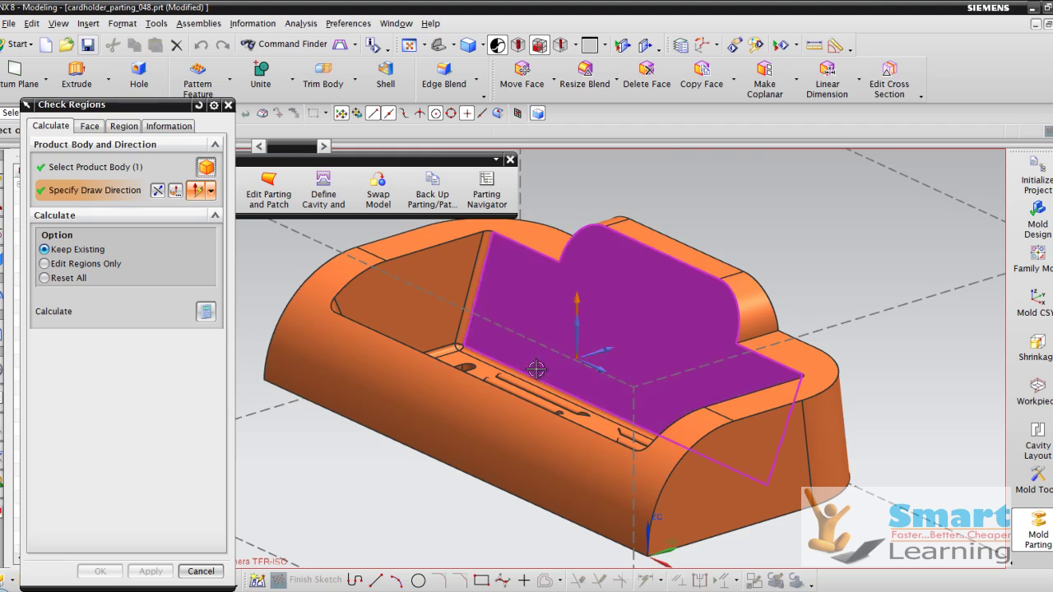
scroll(576, 329, "down", 3)
middle_click_drag(683, 288, 685, 345)
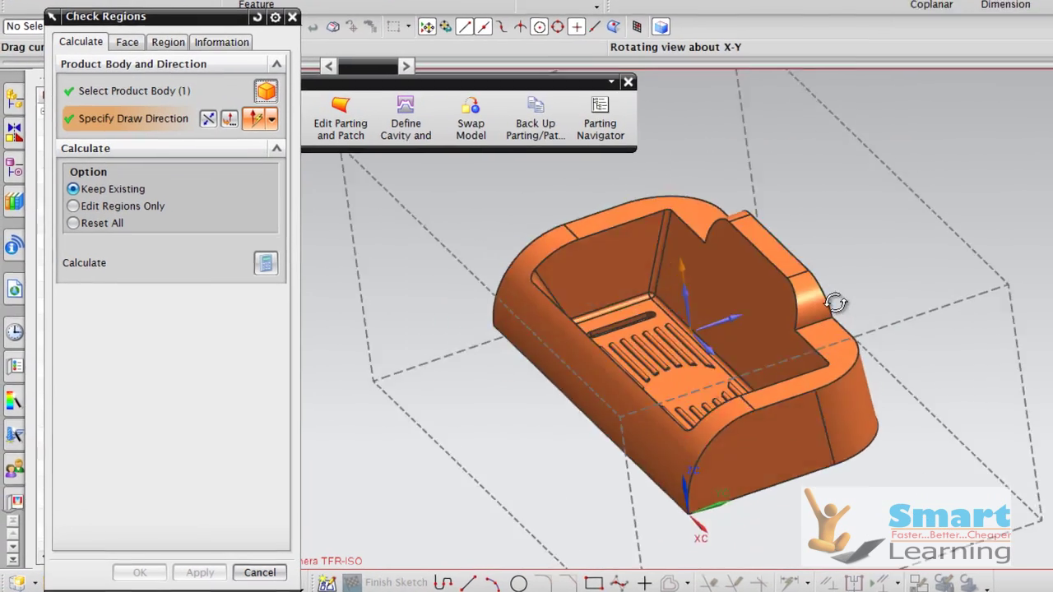
middle_click_drag(835, 303, 909, 306)
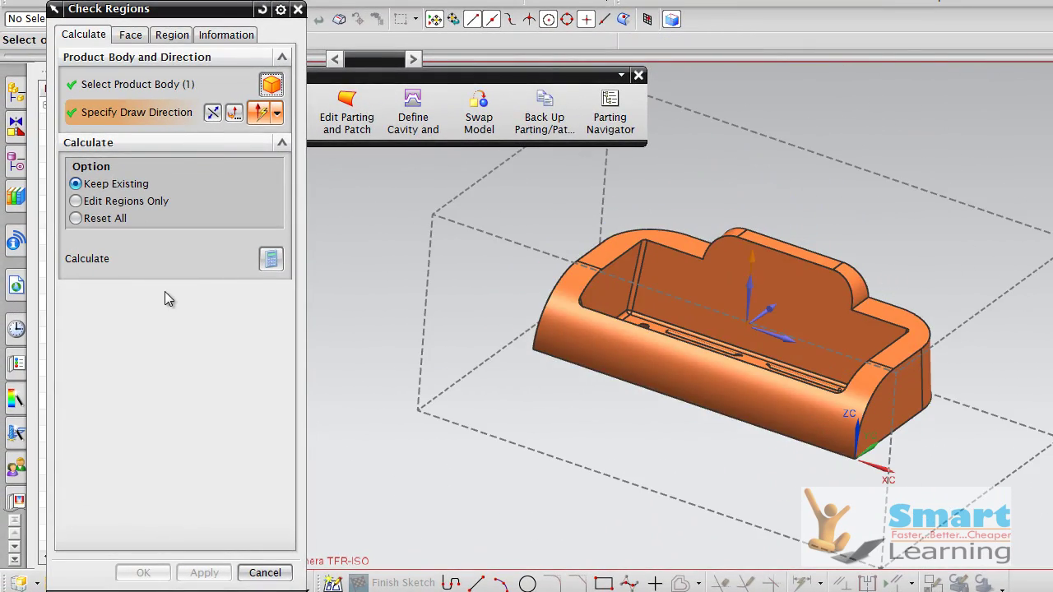
left_click(271, 260)
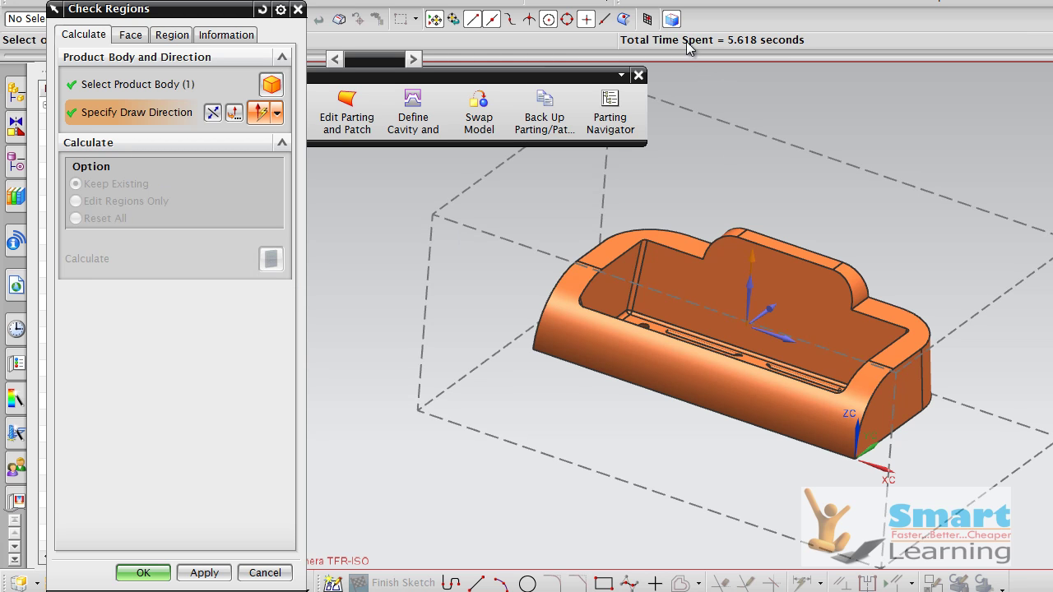
Review the face draft and region definitions, and apply the region colours to the cavity and core faces.
left_click(136, 39)
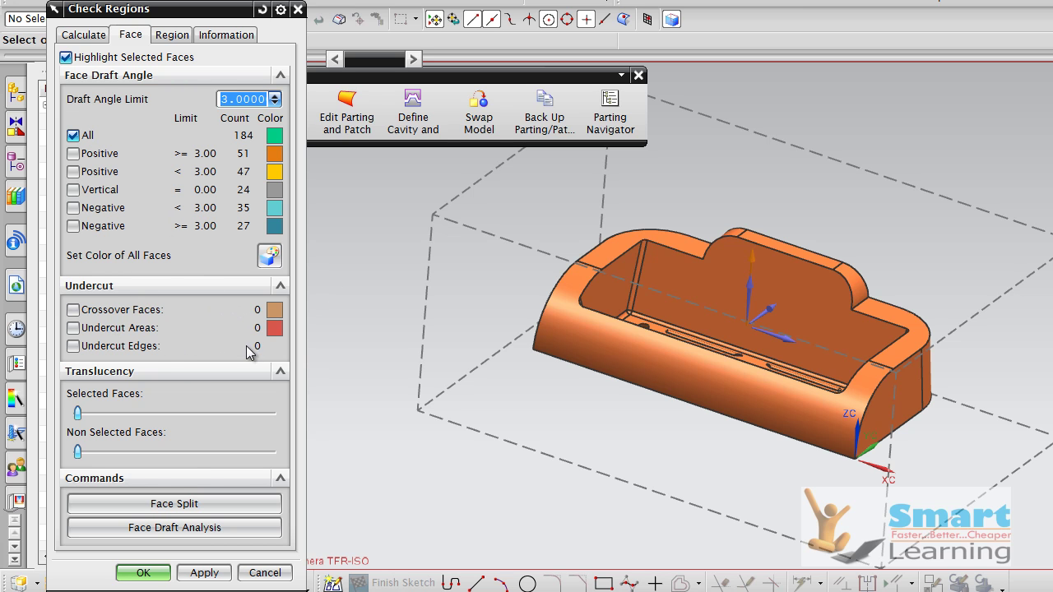
left_click(172, 35)
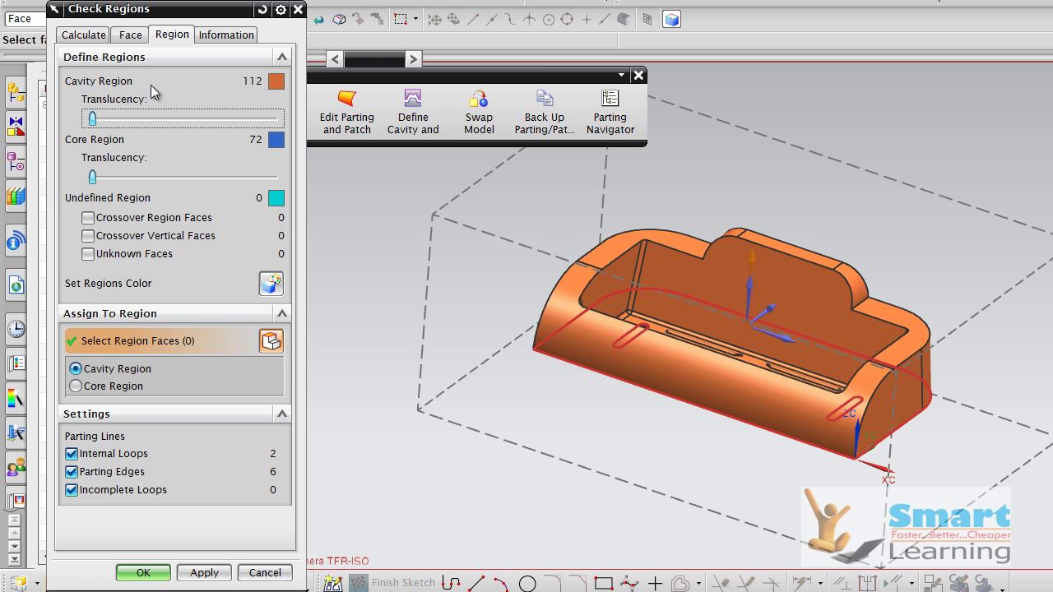
left_click(270, 288)
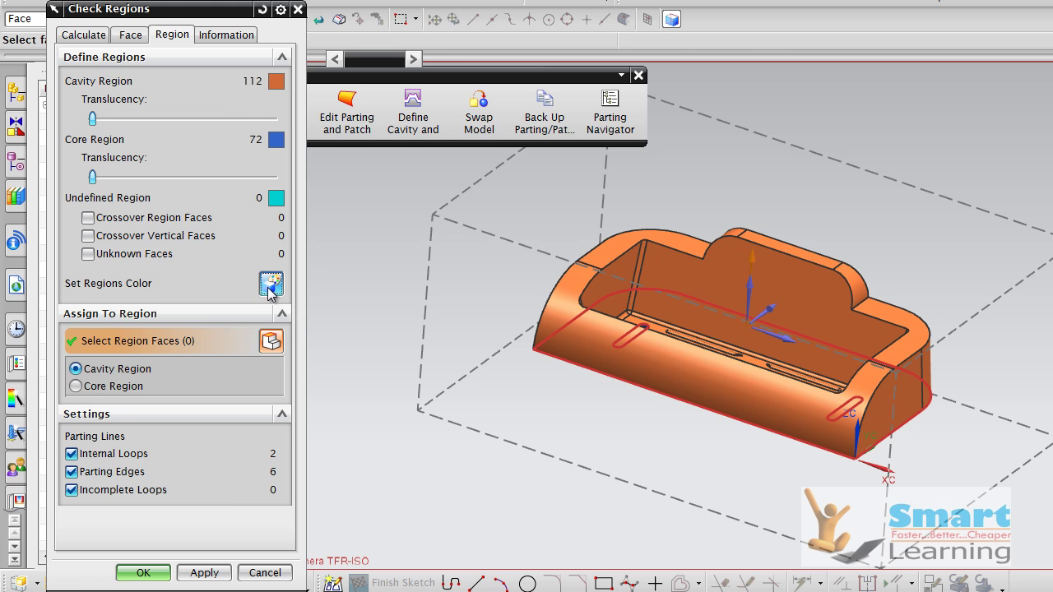
Examine the cavity and core face colours on both sides of the part and around its slots, and accept the region check.
middle_click_drag(430, 352, 468, 198)
scroll(630, 327, "down", 6)
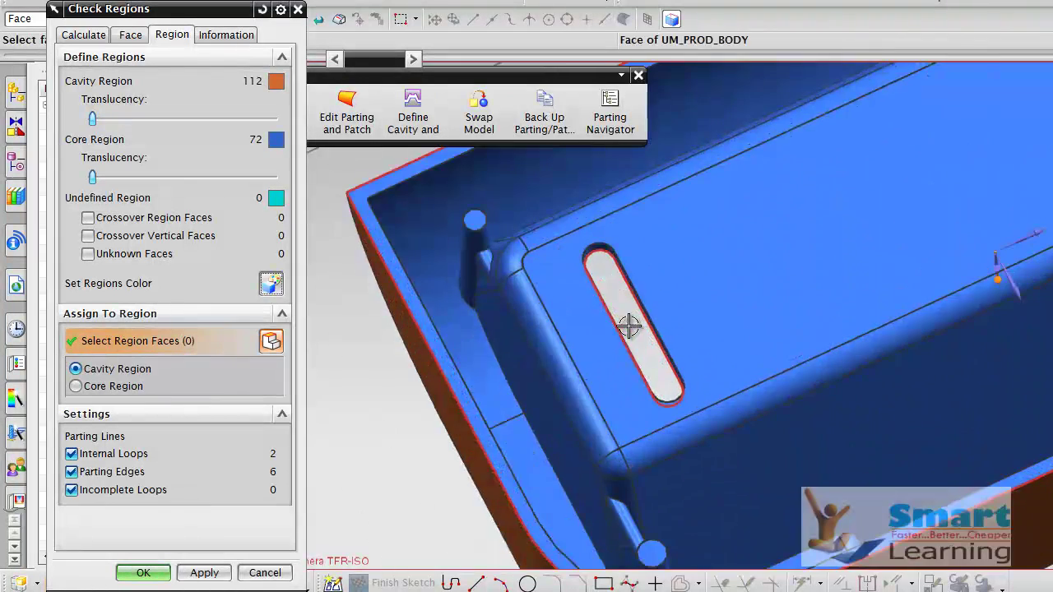
scroll(627, 310, "up", 3)
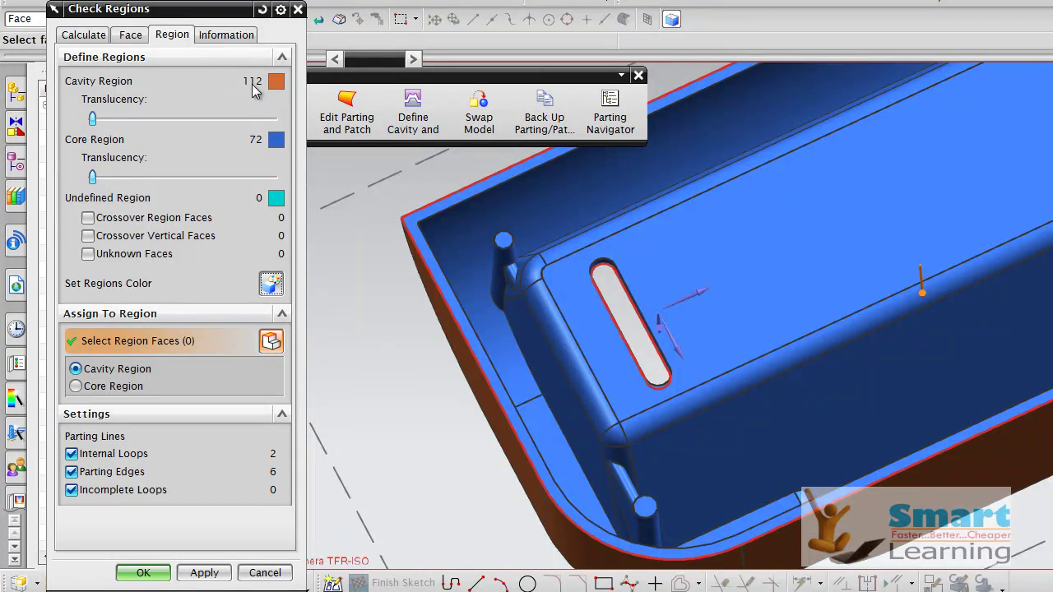
scroll(452, 411, "down", 5)
middle_click_drag(447, 404, 612, 261)
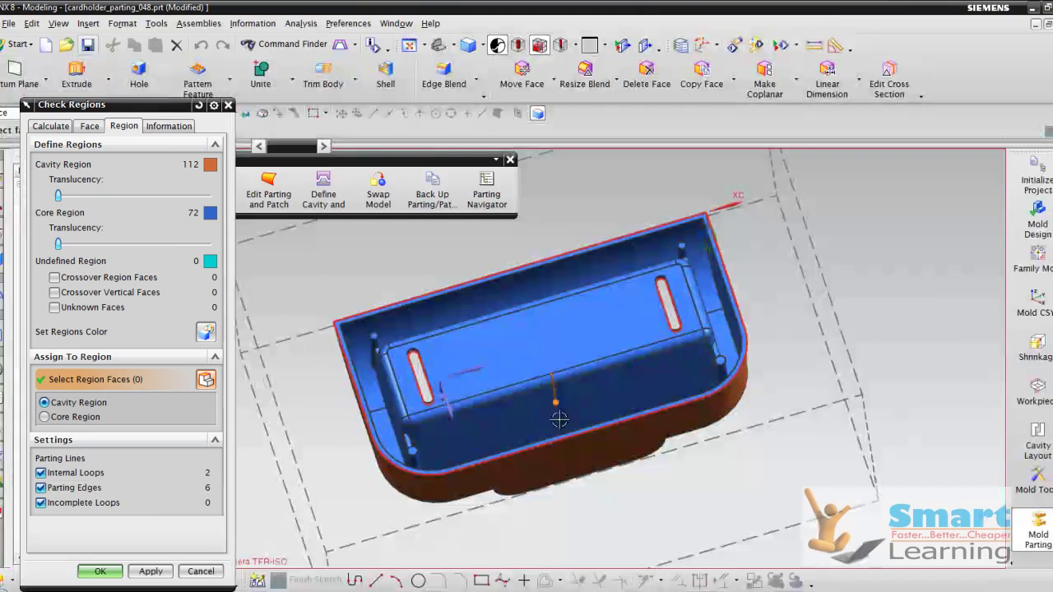
scroll(429, 363, "up", 4)
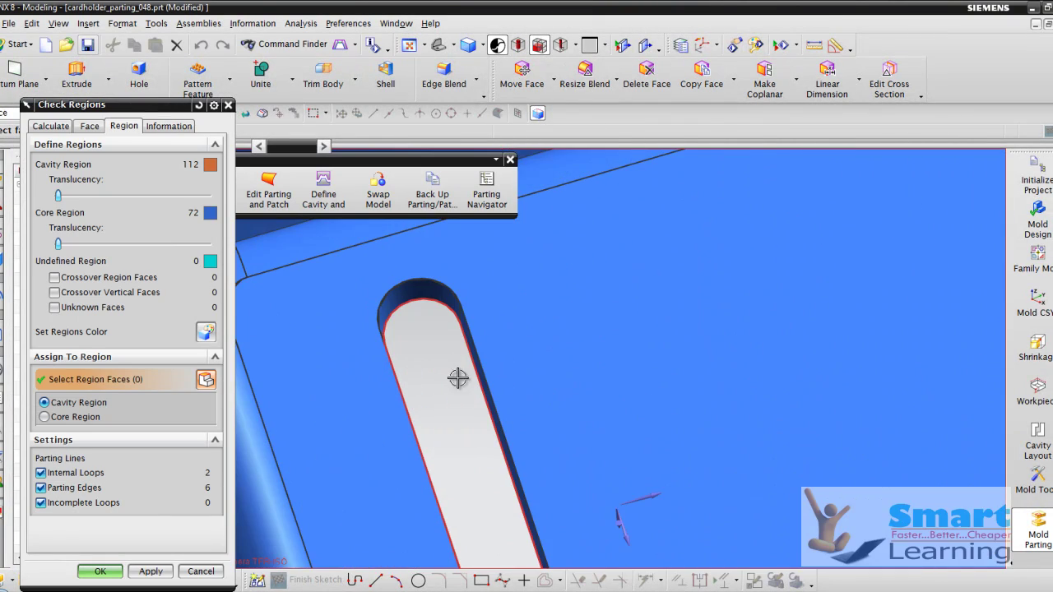
scroll(456, 376, "down", 2)
scroll(444, 378, "down", 5)
middle_click_drag(470, 415, 686, 409)
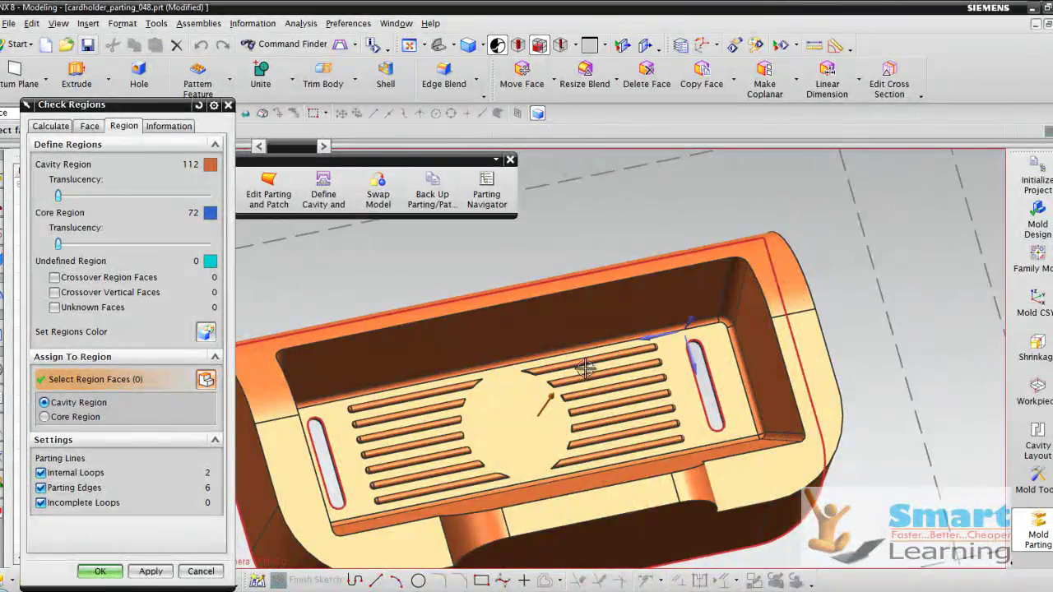
scroll(568, 372, "up", 3)
scroll(564, 375, "down", 3)
middle_click_drag(545, 447, 488, 447)
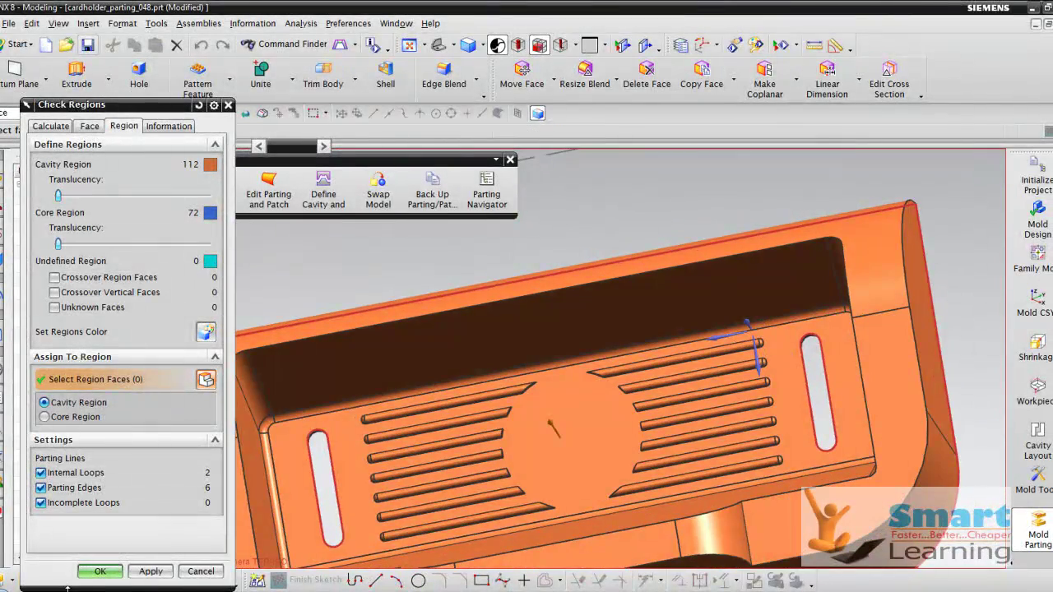
left_click(99, 572)
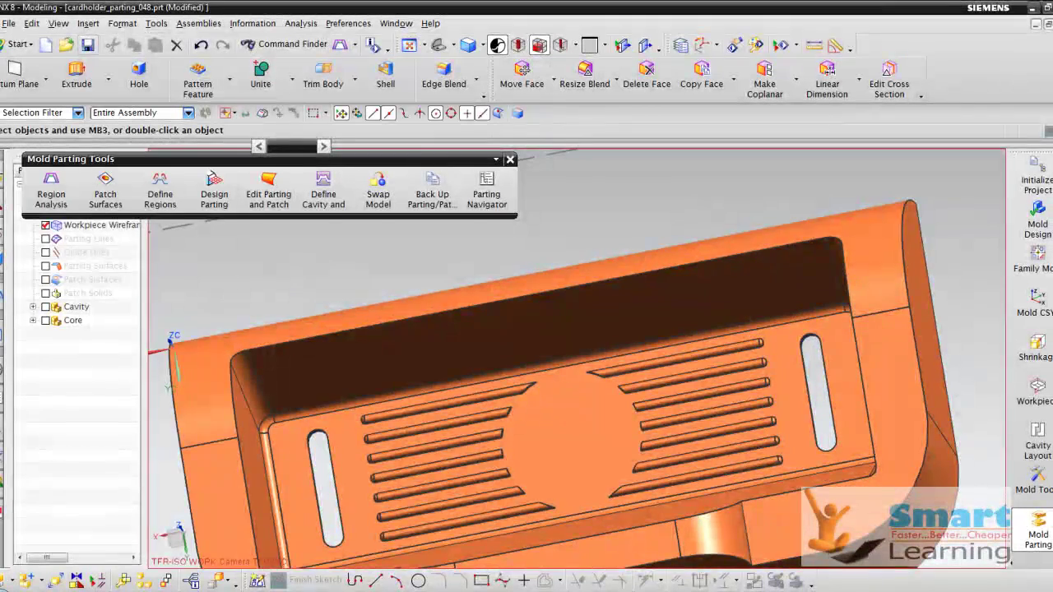
scroll(409, 311, "down", 3)
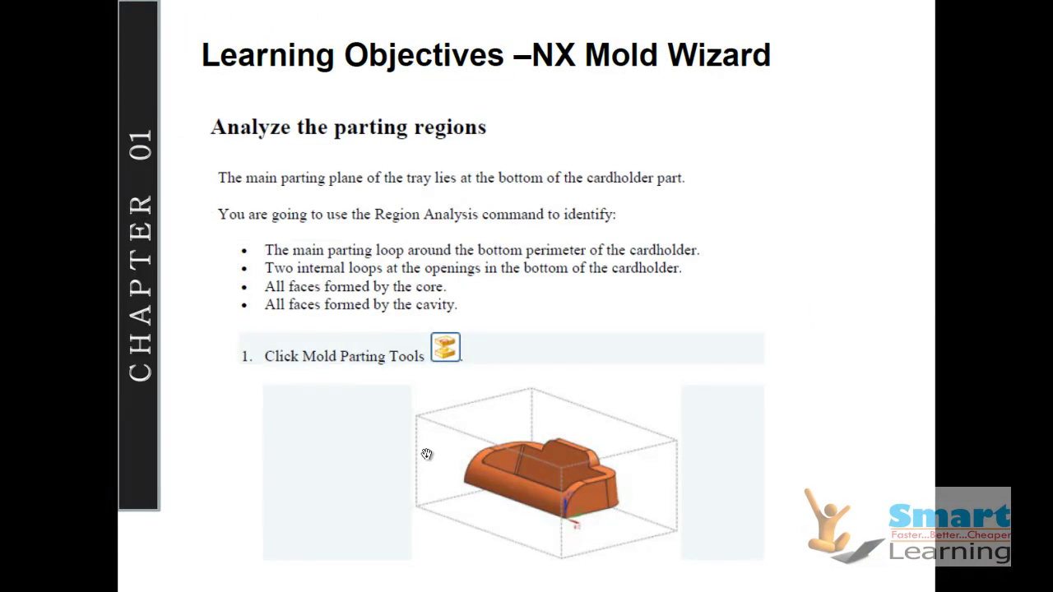
left_click(427, 455)
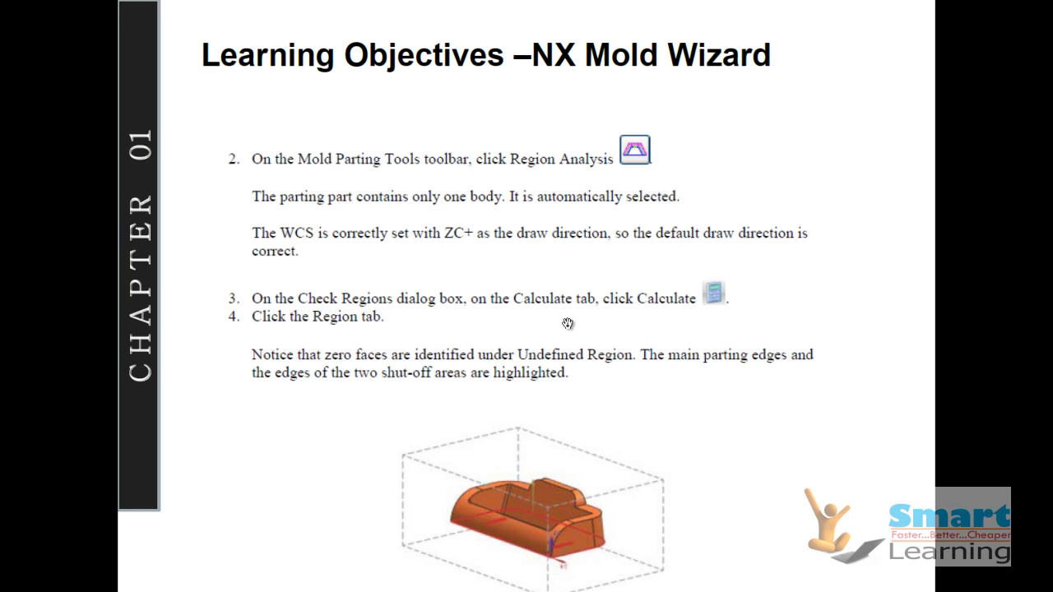
left_click(370, 339)
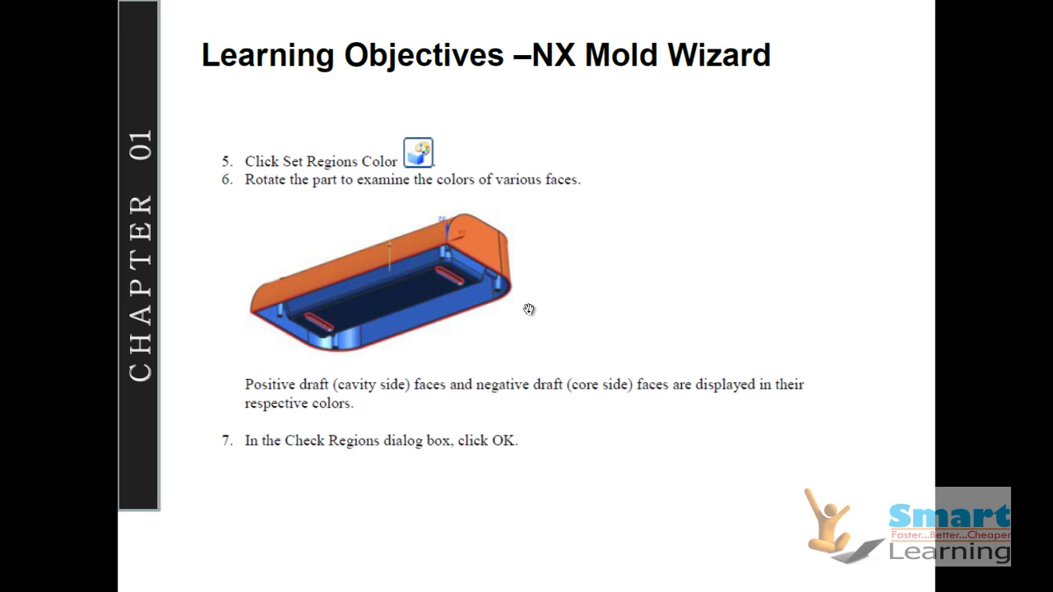
left_click(576, 310)
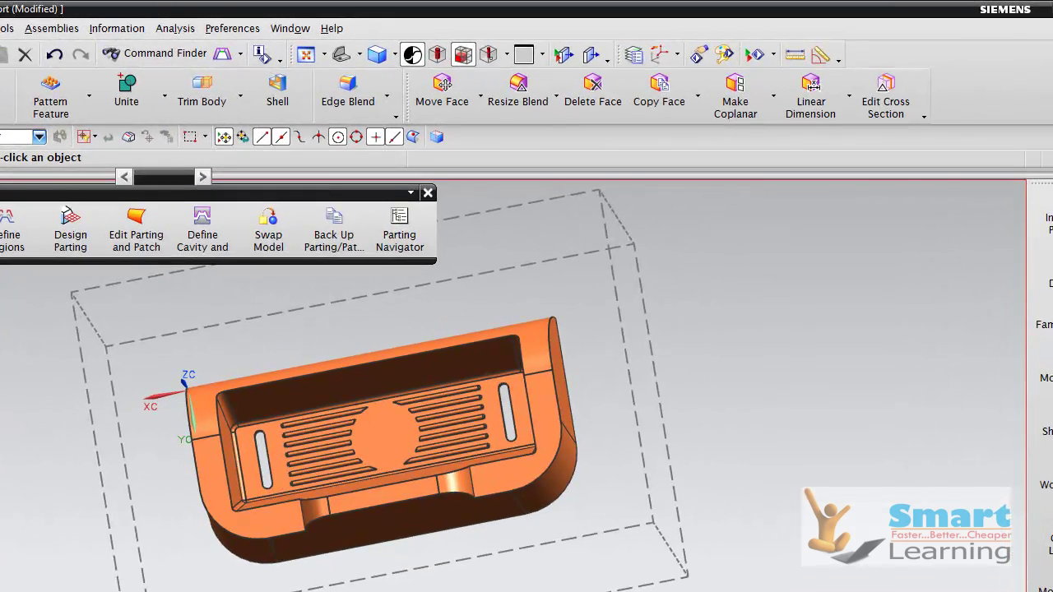
Start Patch Surfaces with the Body type and select the cardholder body to collect its open loops.
left_click_drag(0, 192, 370, 228)
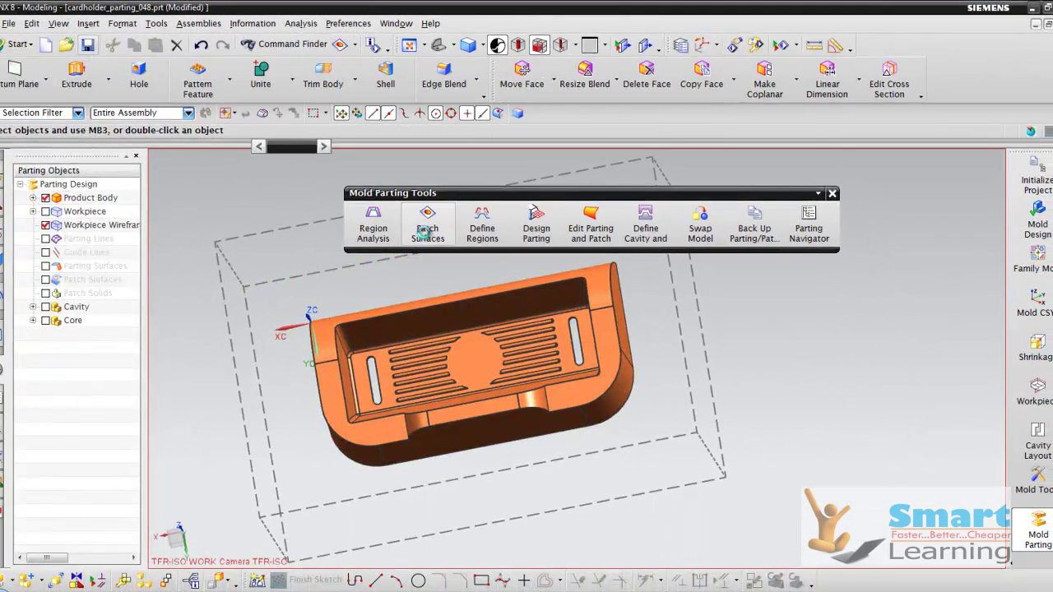
left_click(329, 272)
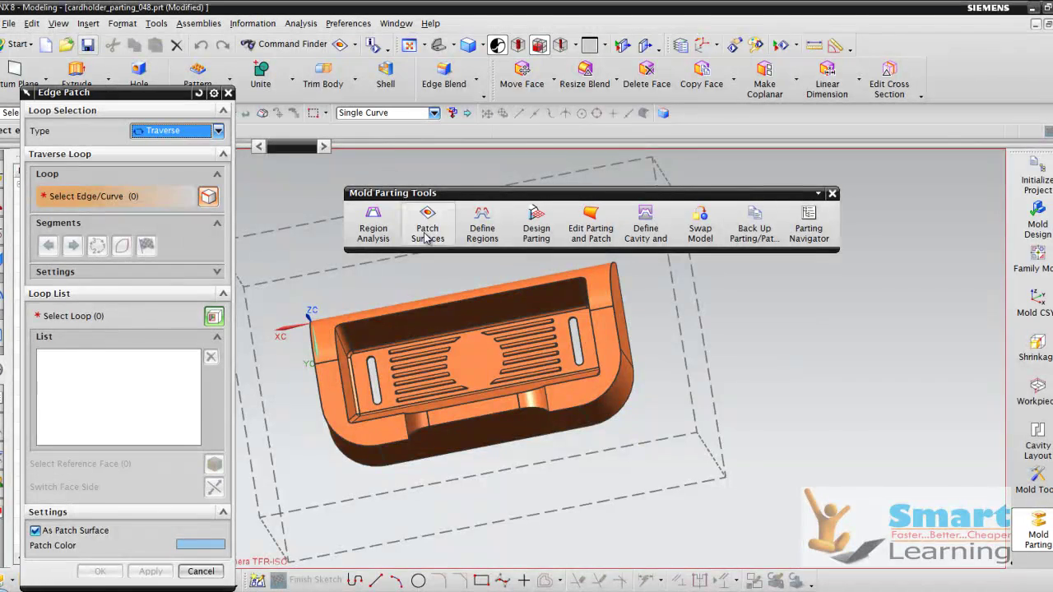
scroll(357, 376, "up", 5)
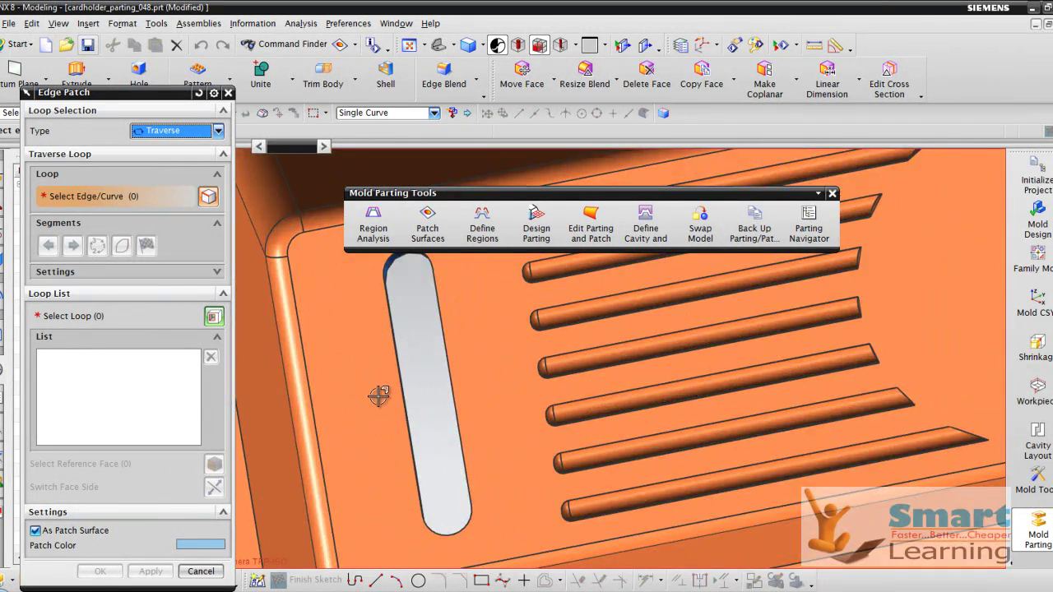
scroll(375, 395, "down", 5)
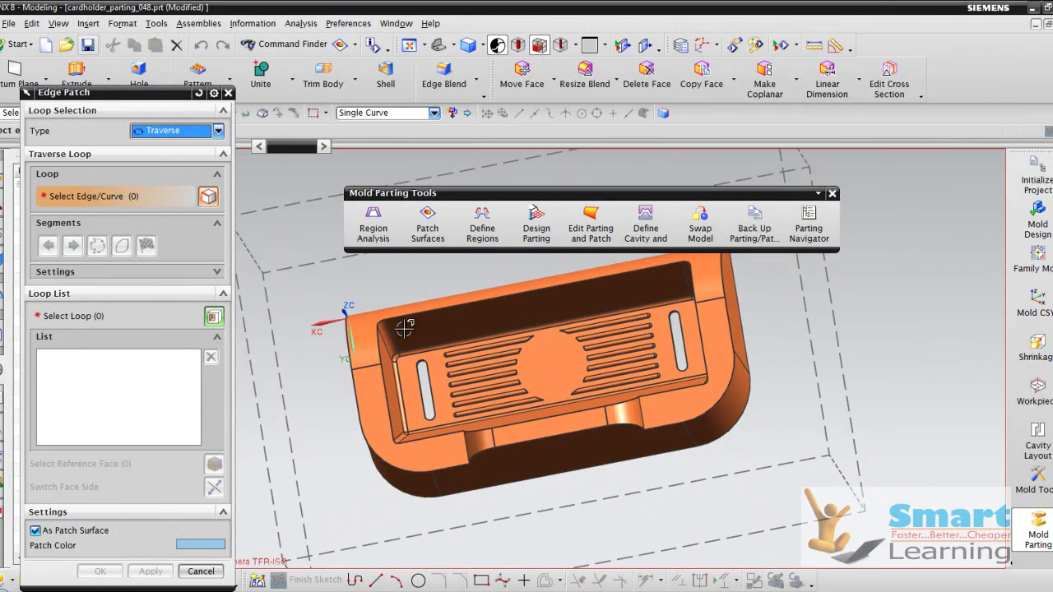
scroll(404, 374, "up", 5)
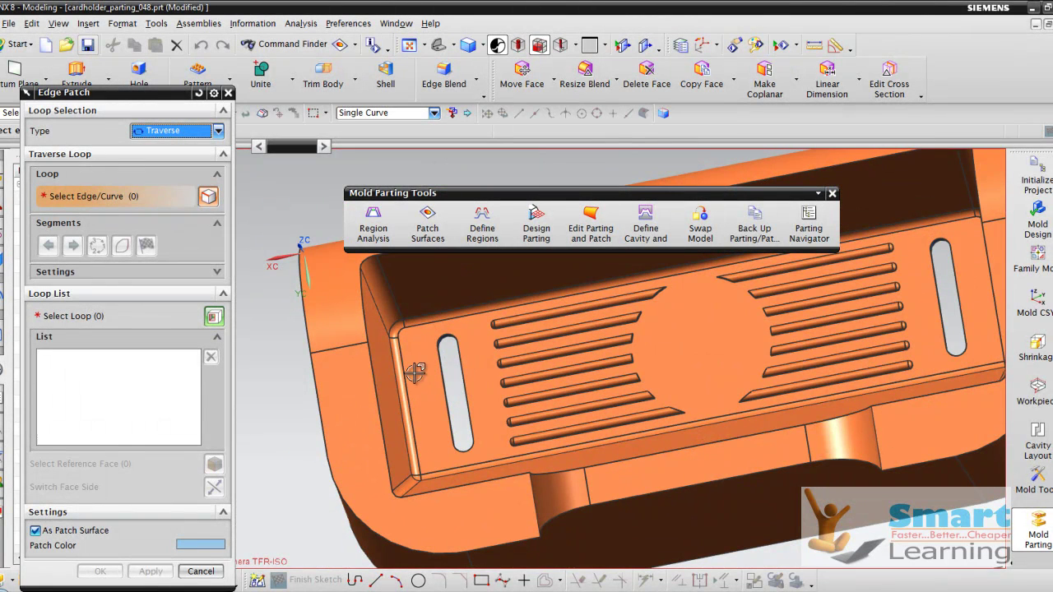
left_click(154, 135)
left_click(153, 168)
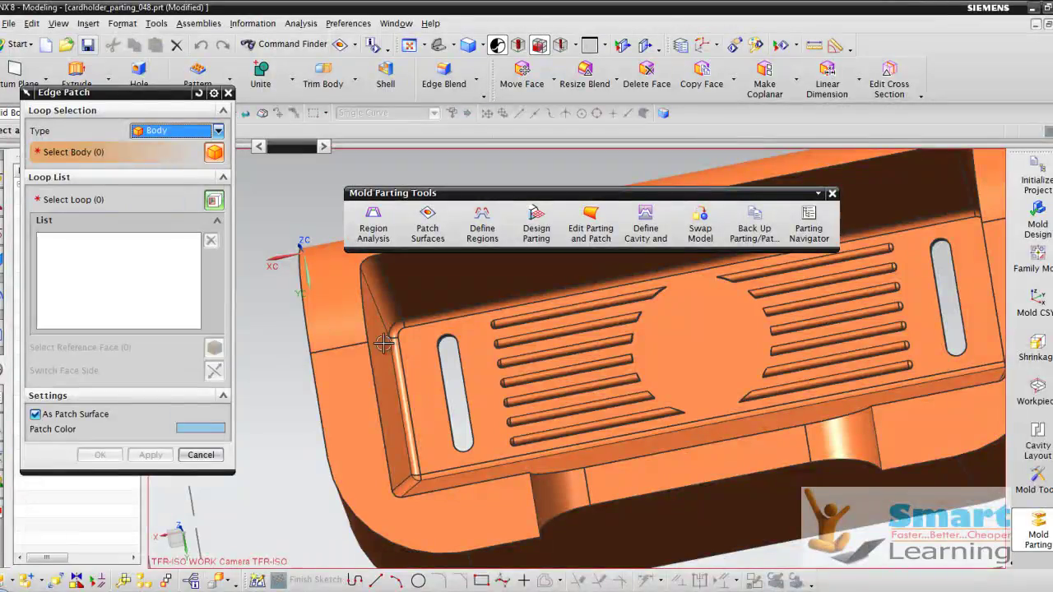
left_click(385, 344)
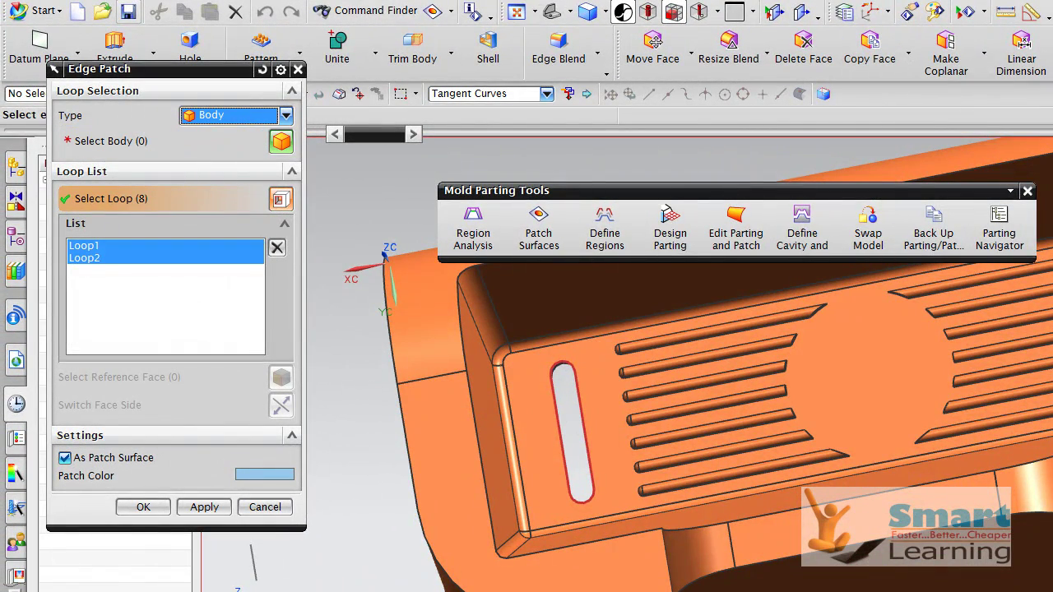
Check Loop1 and Loop2 individually, and create patch surfaces over both slot openings.
left_click(90, 246)
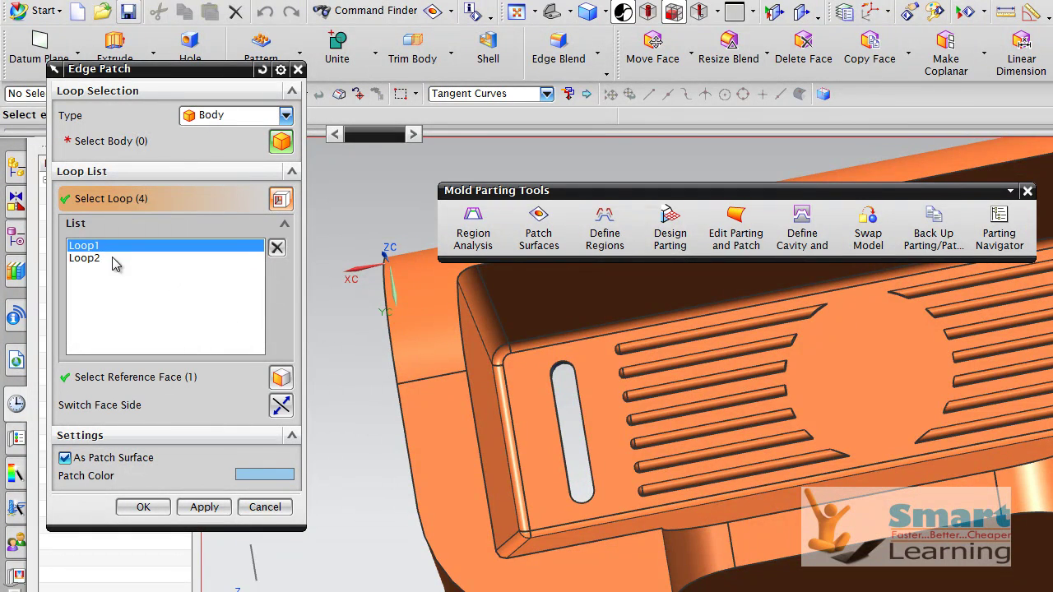
scroll(658, 370, "up", 5)
scroll(658, 371, "down", 5)
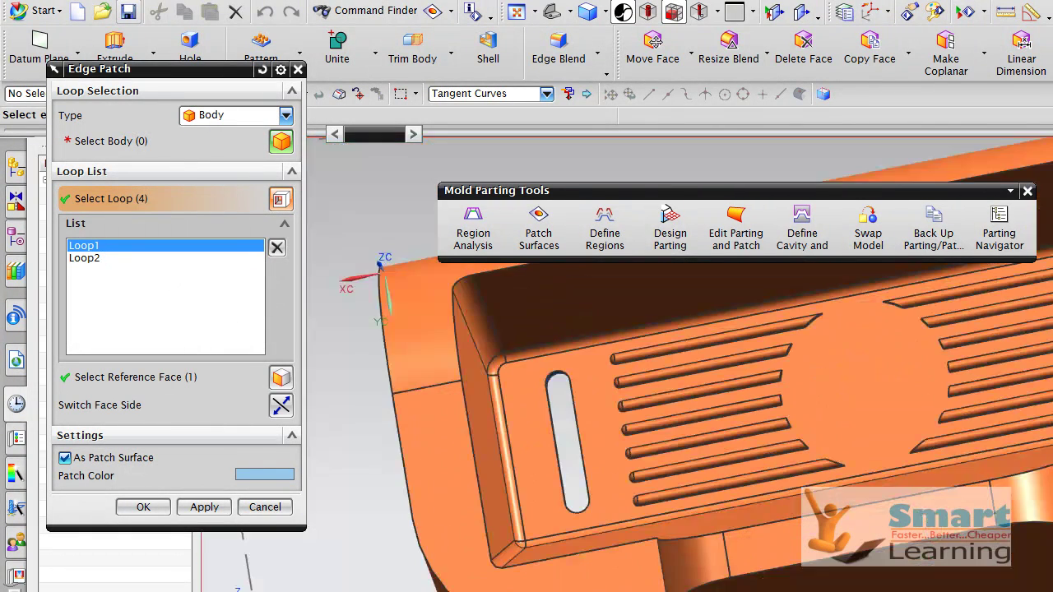
left_click(92, 262)
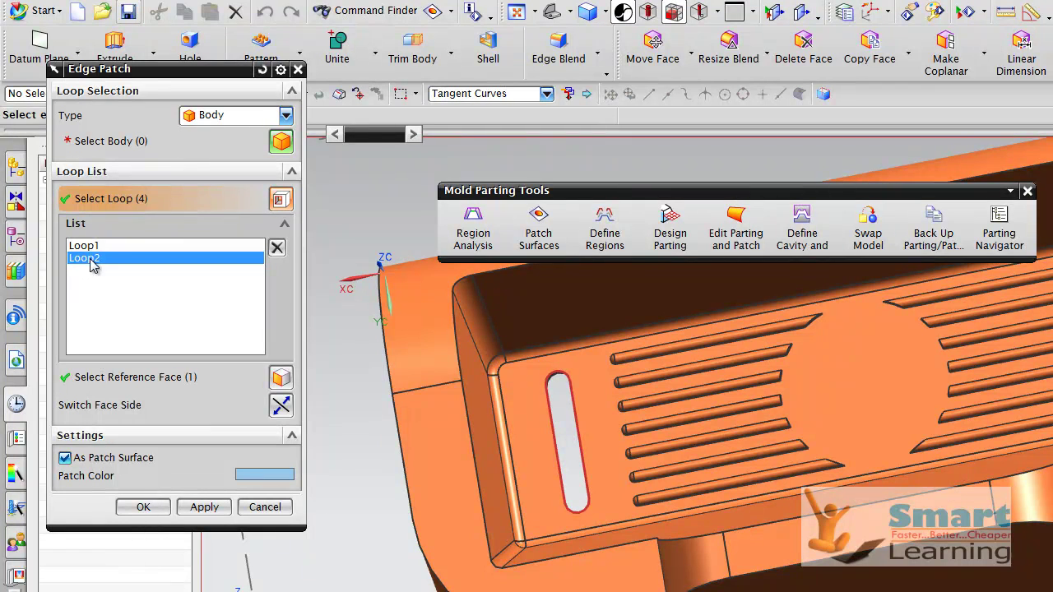
left_click(92, 247, "ctrl")
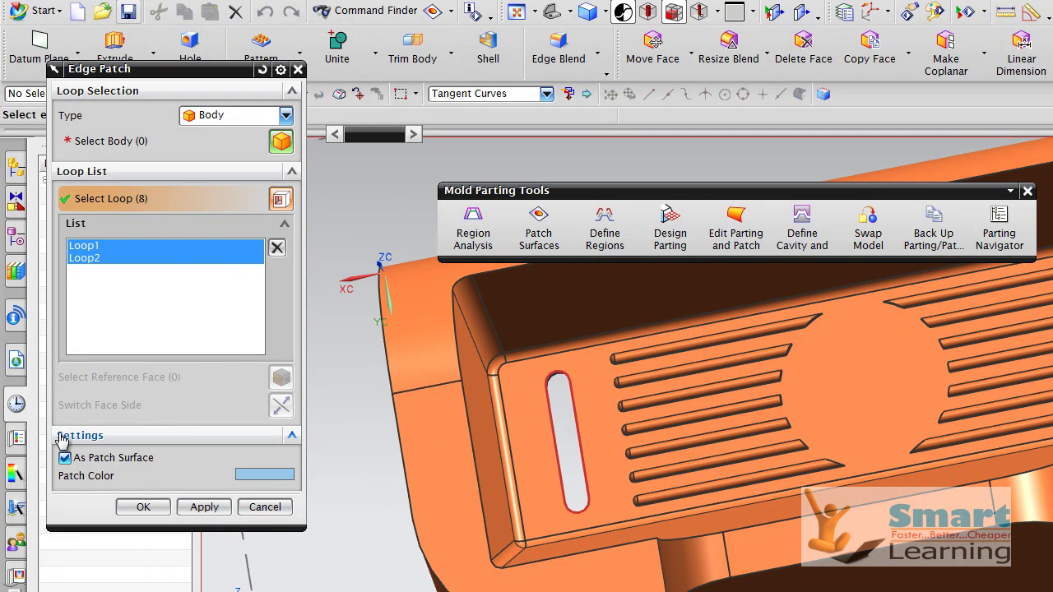
left_click(210, 508)
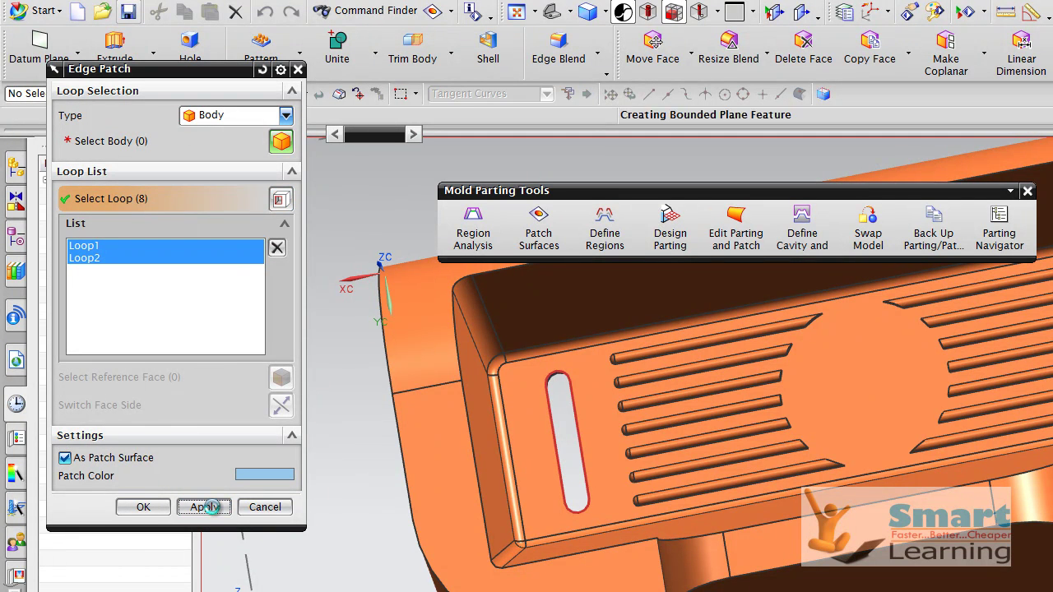
middle_click_drag(568, 470, 743, 426)
middle_click_drag(616, 391, 616, 371)
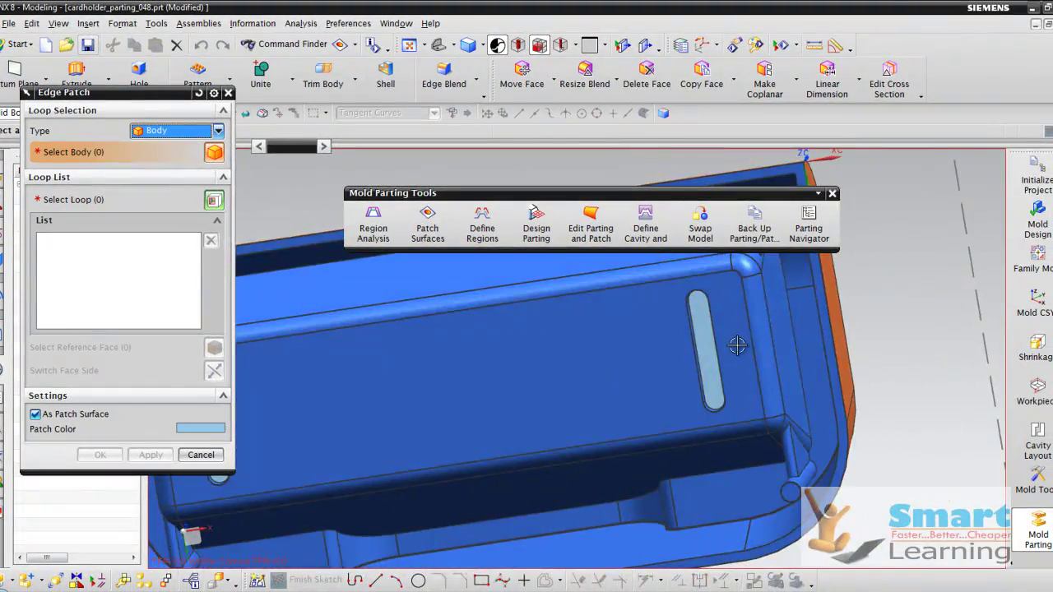
Examine the slot patch surfaces from both sides of the part, and close the Edge Patch command.
scroll(716, 349, "up", 5)
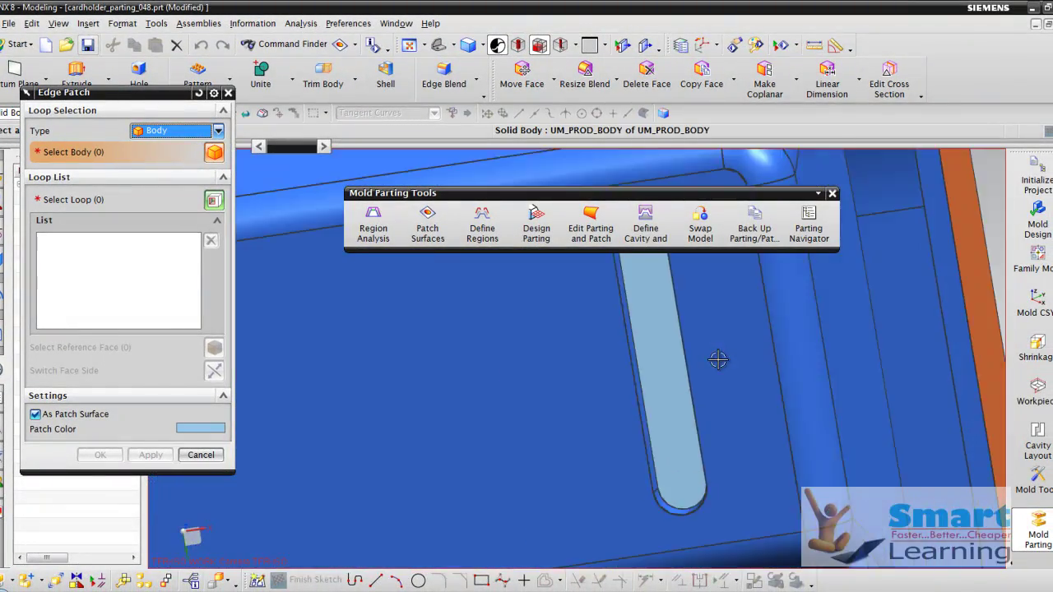
scroll(718, 360, "down", 5)
middle_click_drag(719, 362, 576, 457)
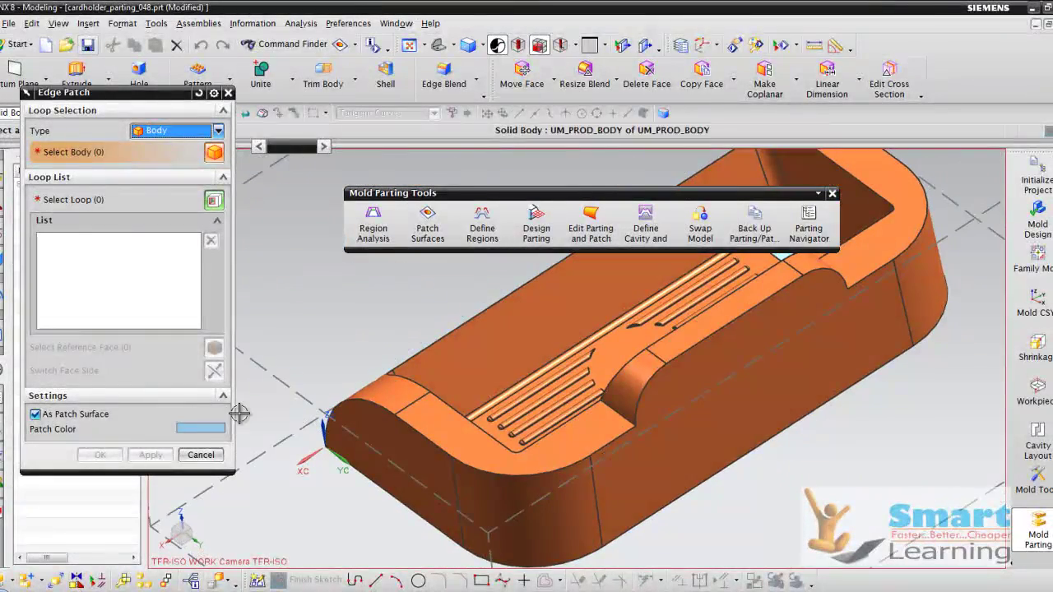
left_click(201, 454)
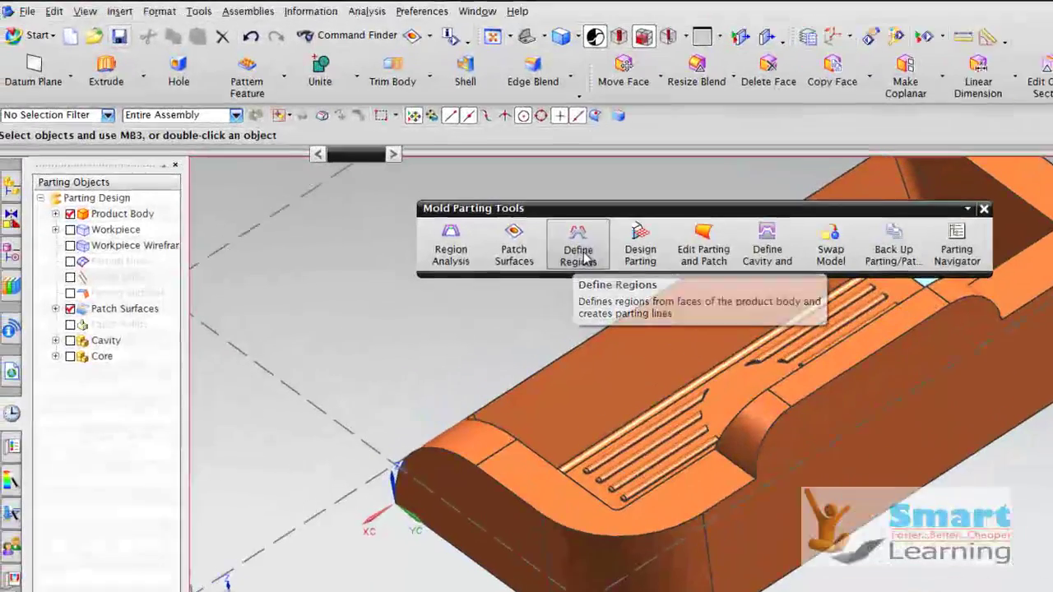
Start Define Regions and check which faces belong to the Cavity region and the Core region.
left_click(489, 239)
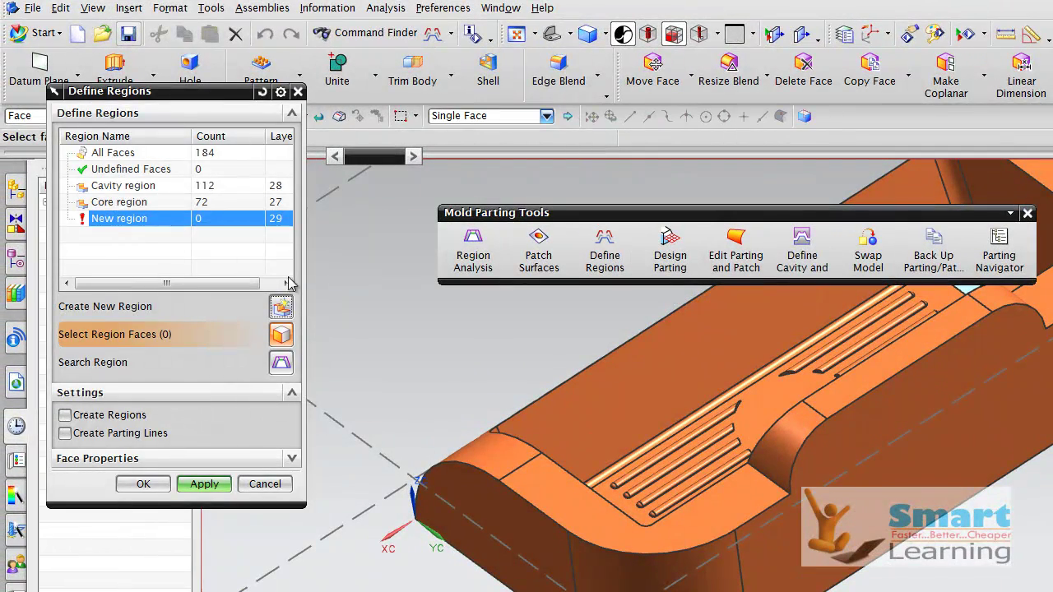
left_click(130, 187)
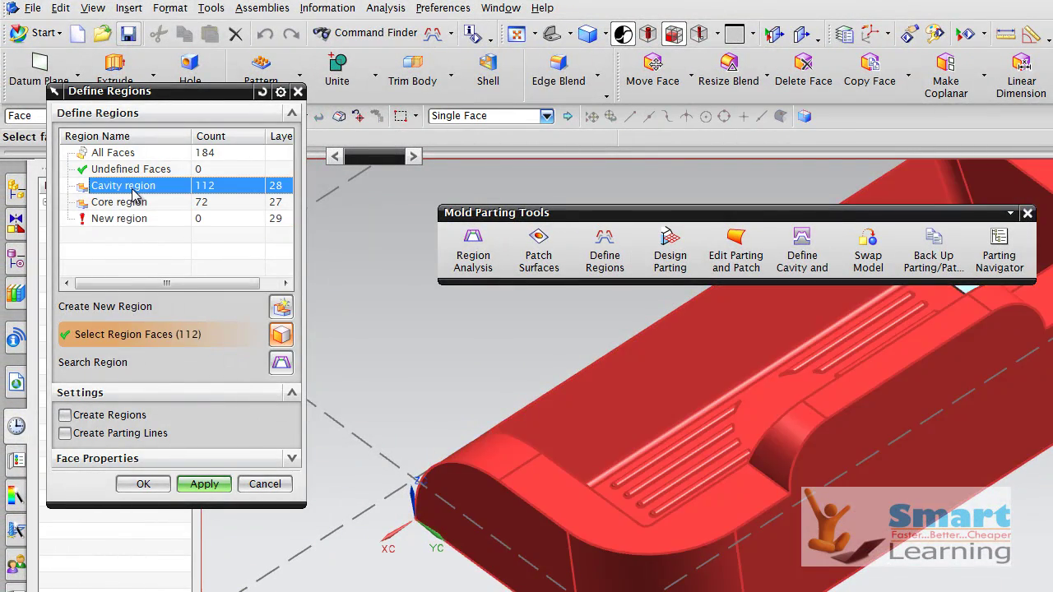
left_click(126, 208)
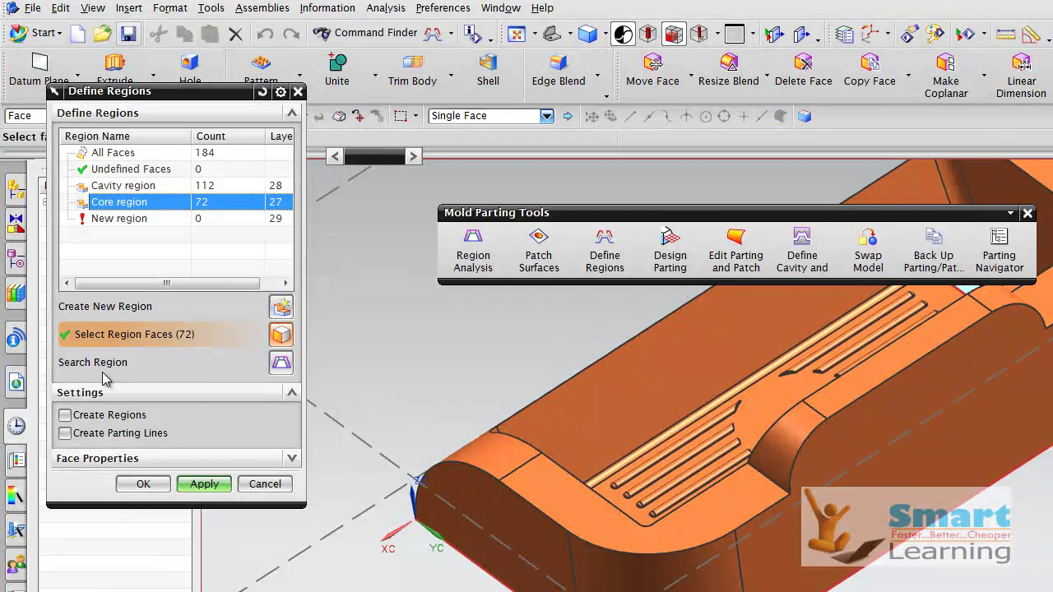
Enable Create Regions and Create Parting Lines, check the face properties, and apply the region definitions.
left_click(76, 418)
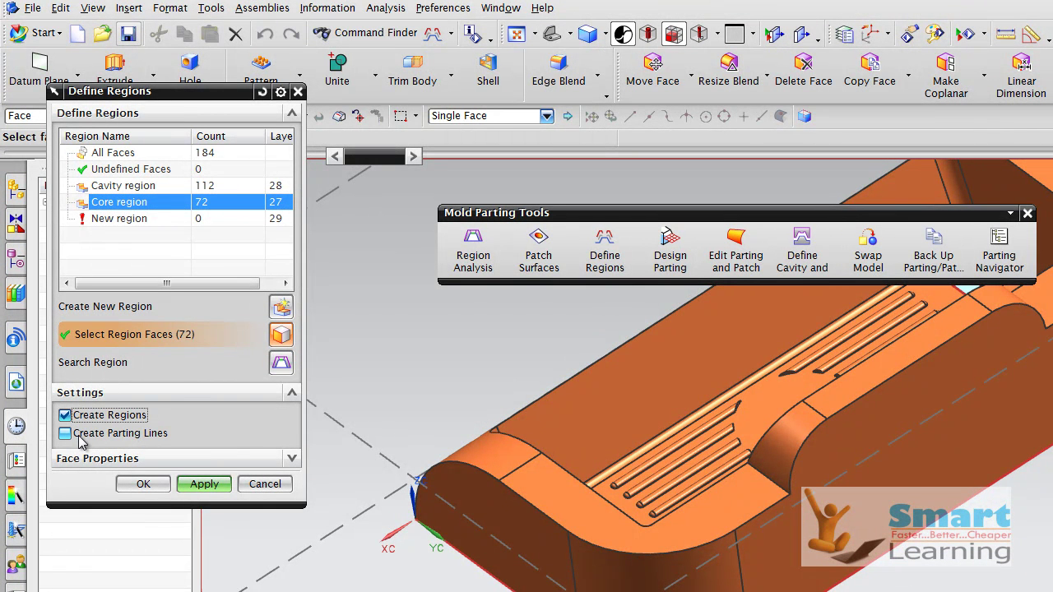
left_click(83, 438)
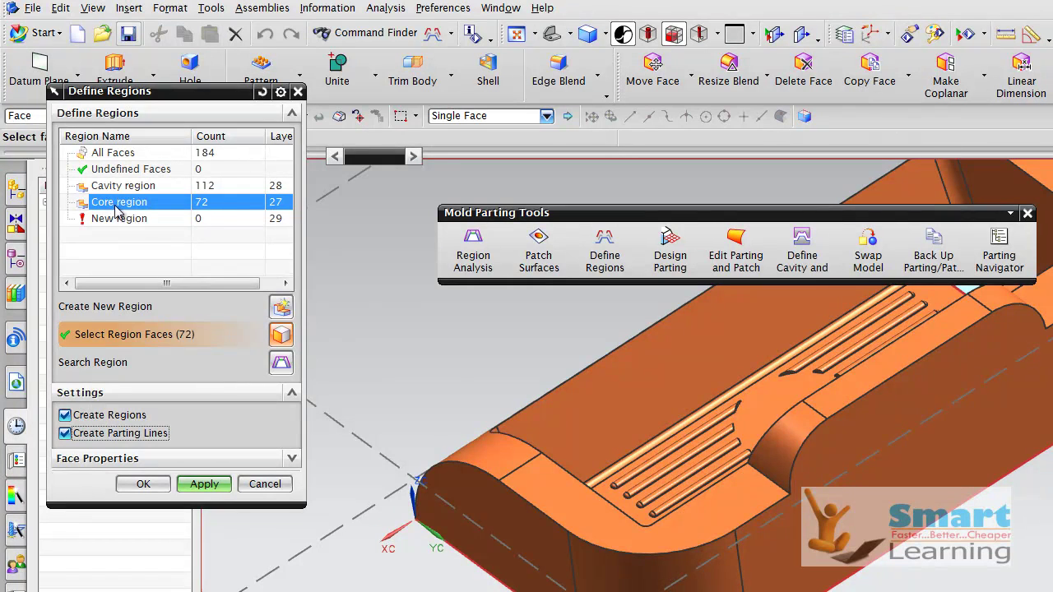
left_click(189, 459)
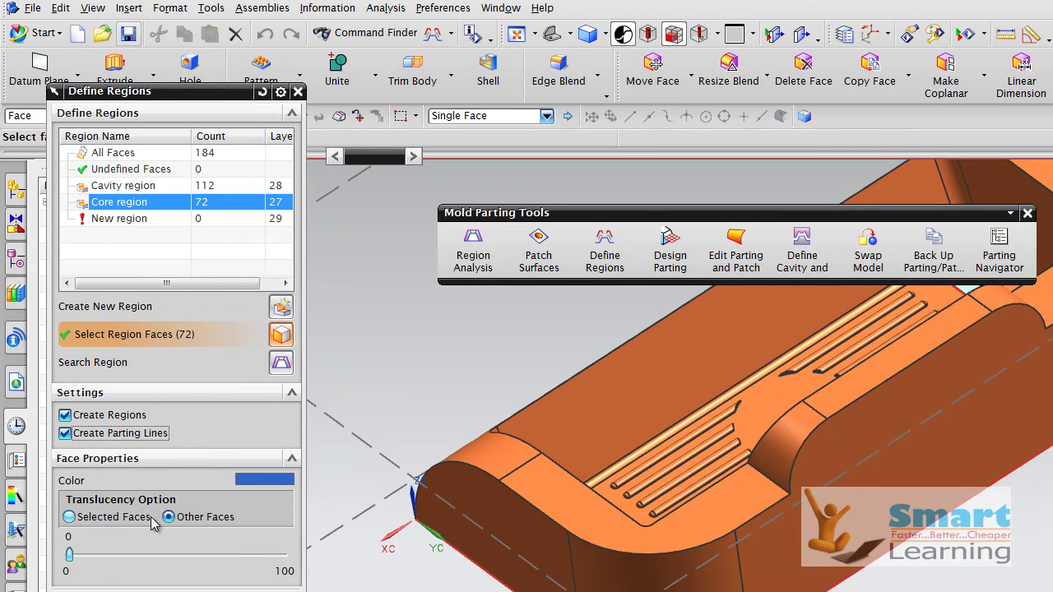
left_click(158, 460)
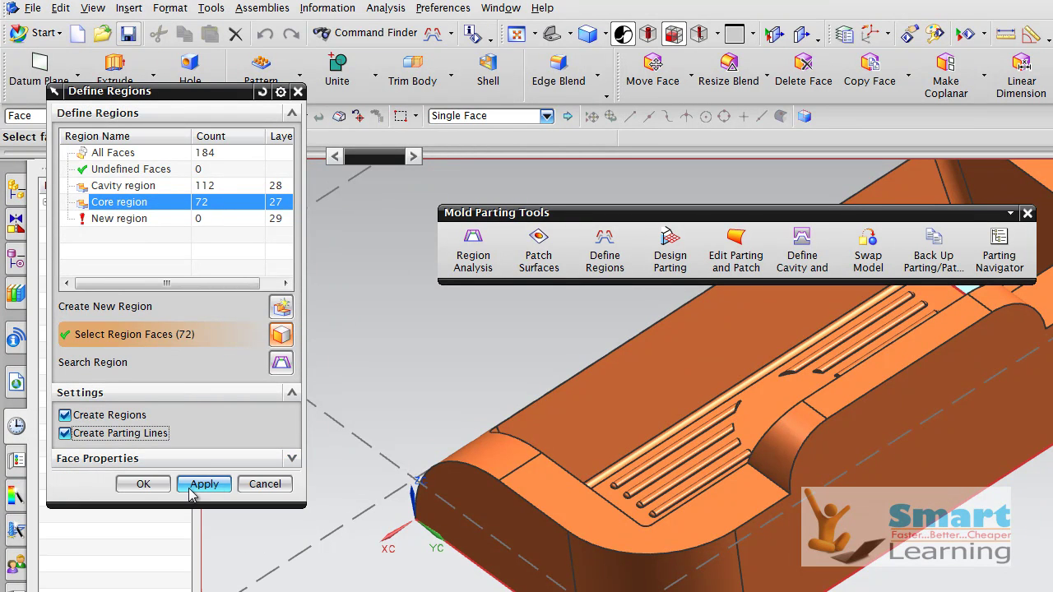
left_click(198, 485)
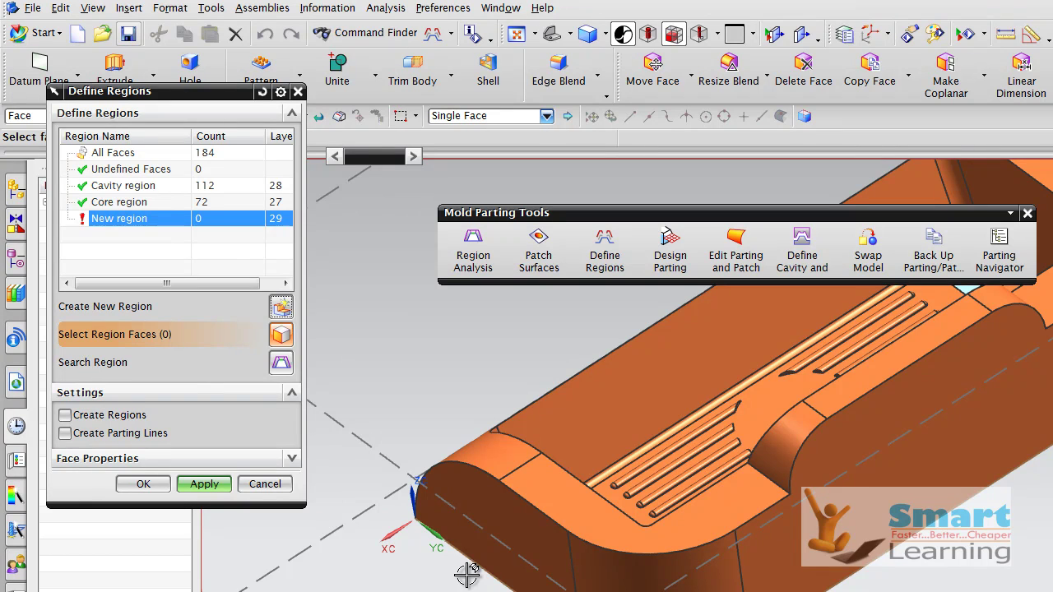
Review the Cavity region faces and its Search Region options, examining both sides of the part.
left_click(130, 188)
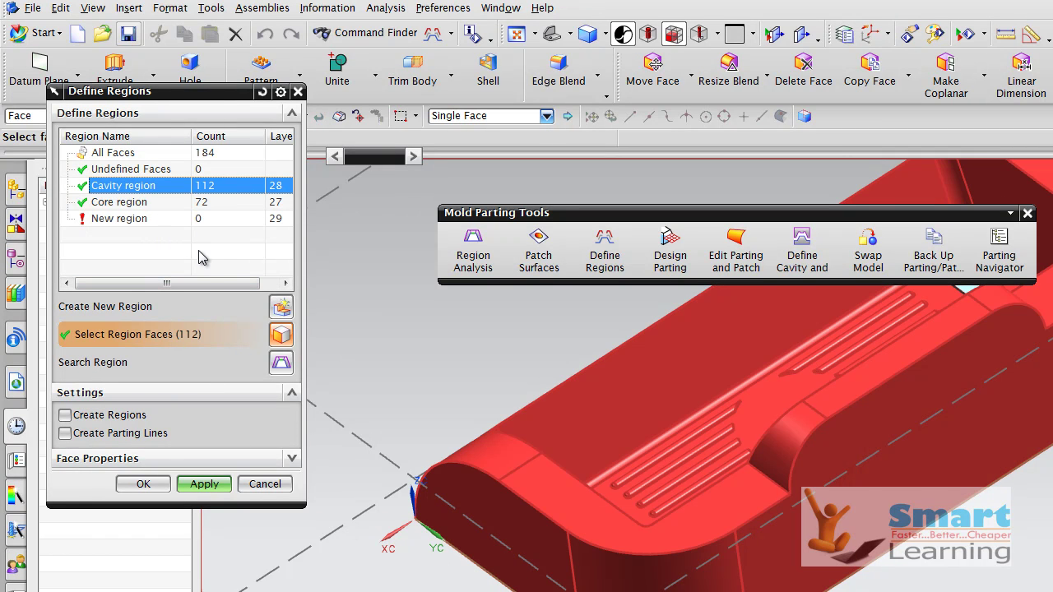
left_click(280, 363)
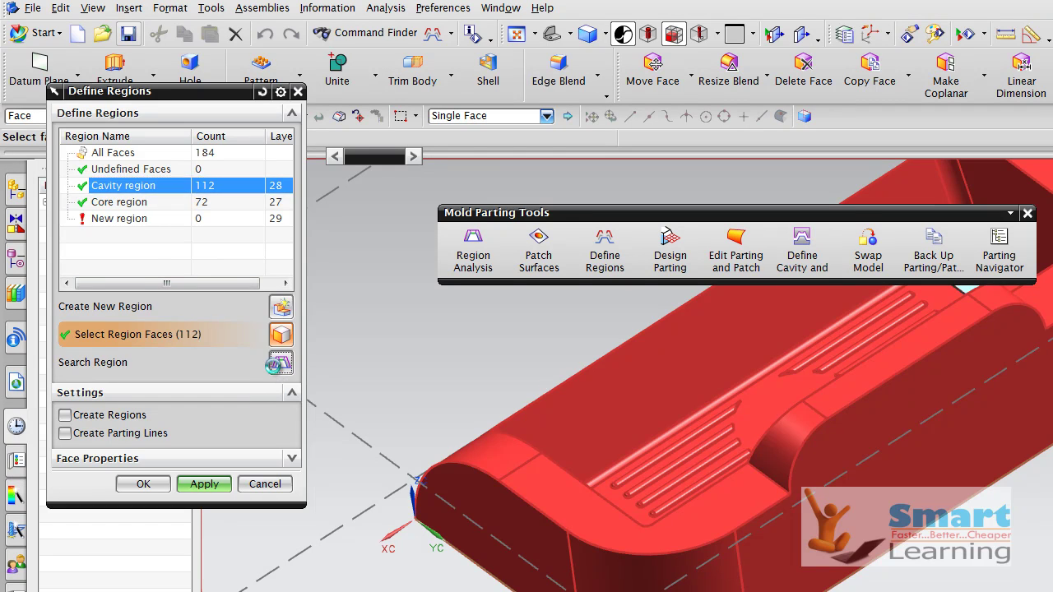
left_click(492, 468)
left_click(143, 338)
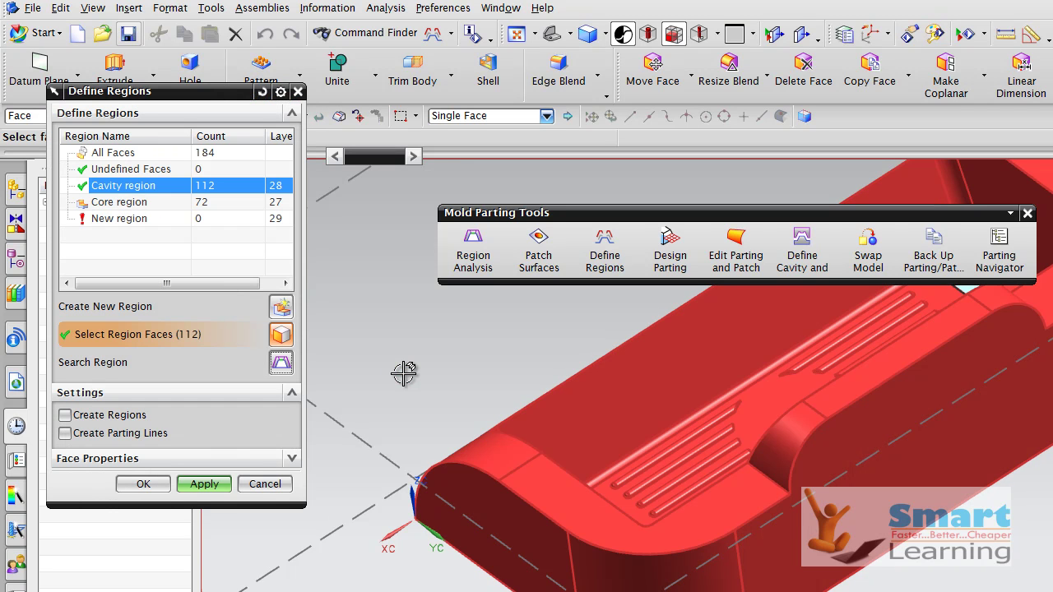
middle_click_drag(403, 373, 581, 343)
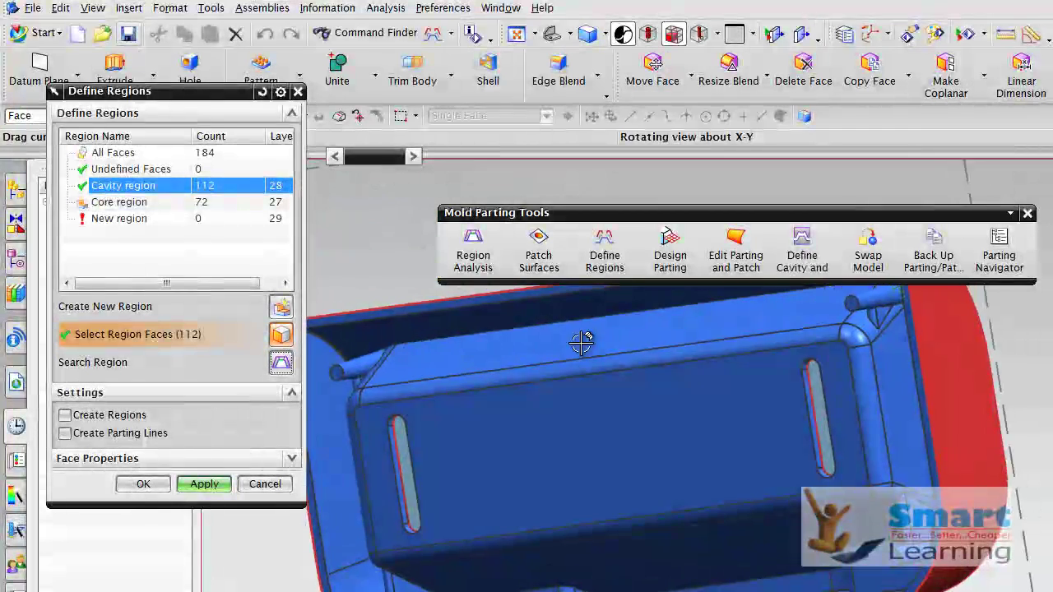
Review the Core region faces and its Search Region options on the inner side, and accept the region definitions.
left_click(116, 210)
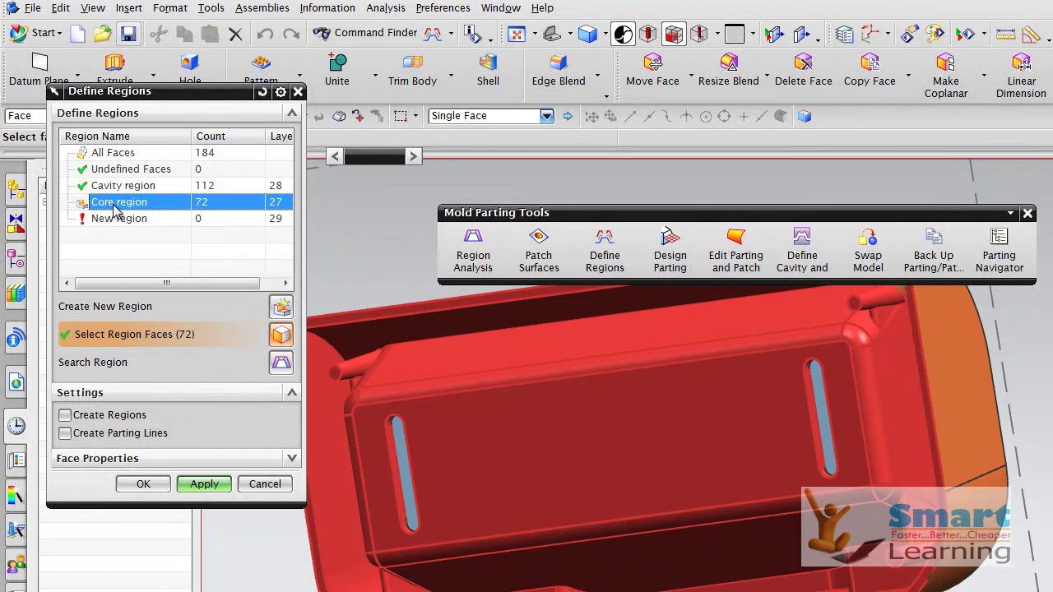
left_click(280, 362)
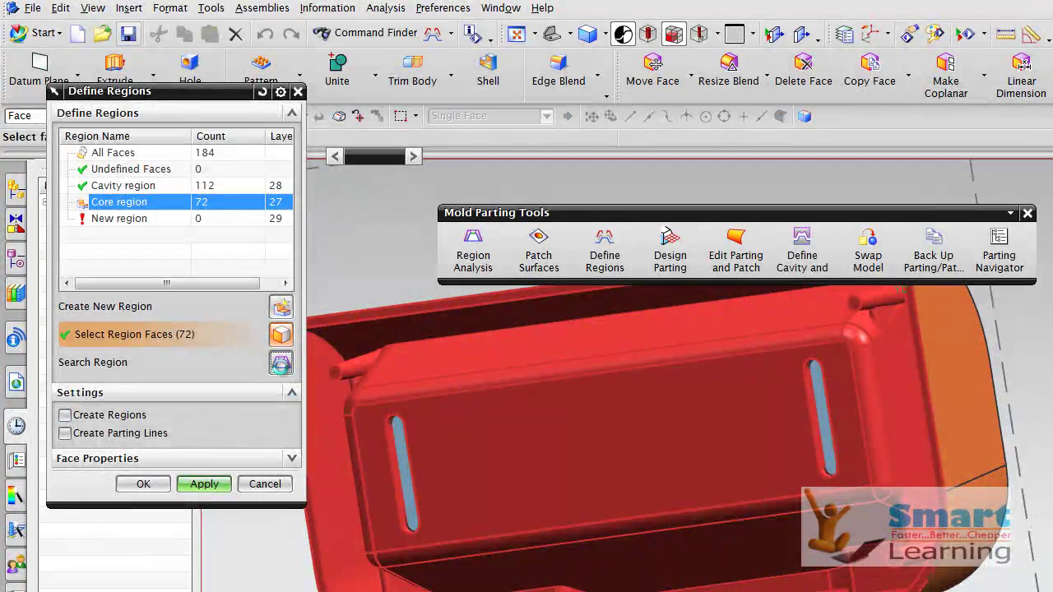
left_click(482, 428)
left_click(145, 339)
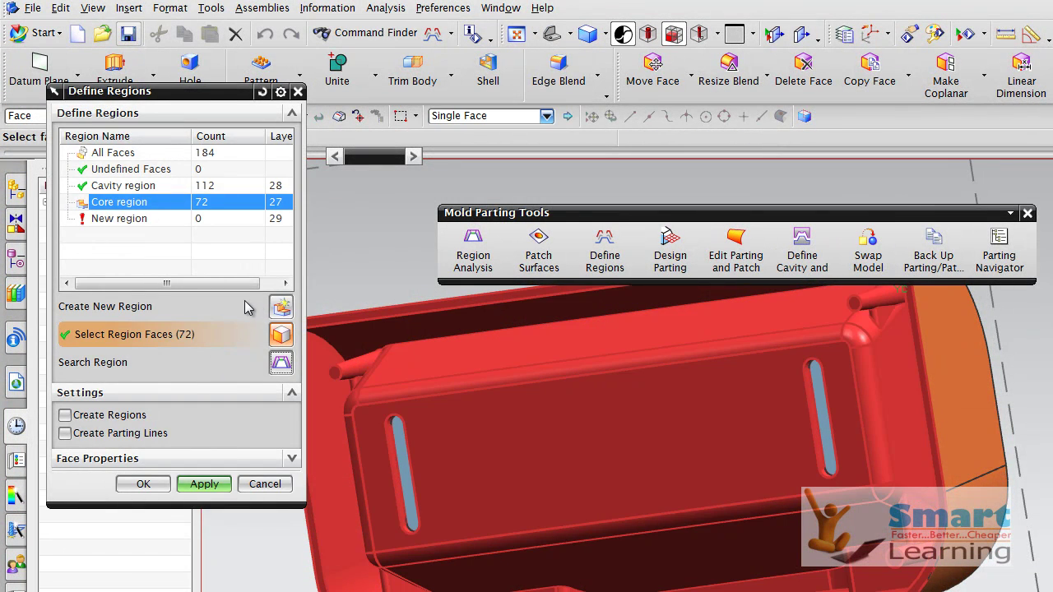
middle_click_drag(537, 385, 605, 410)
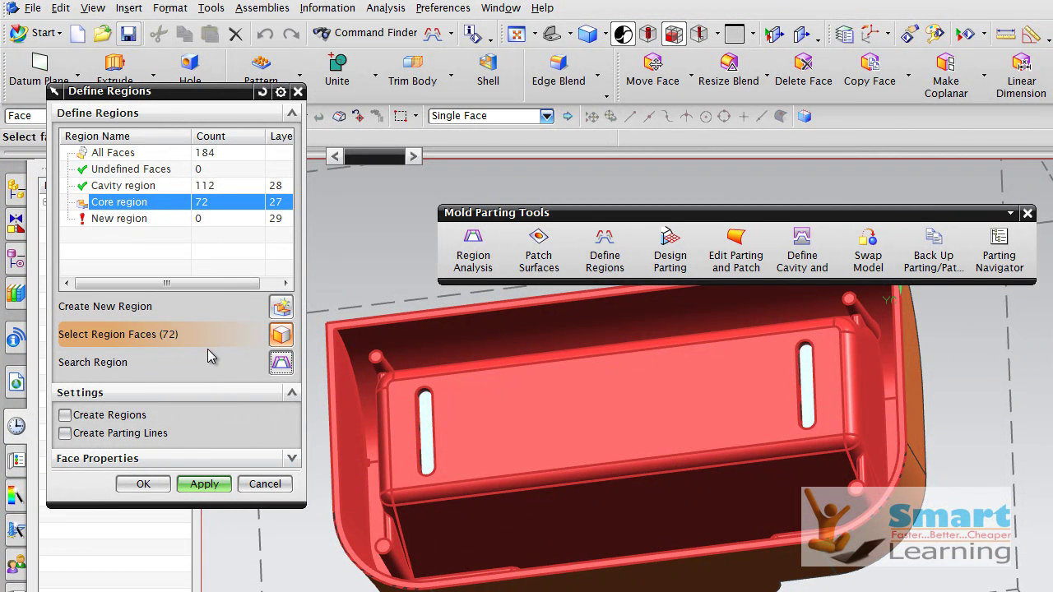
left_click(143, 485)
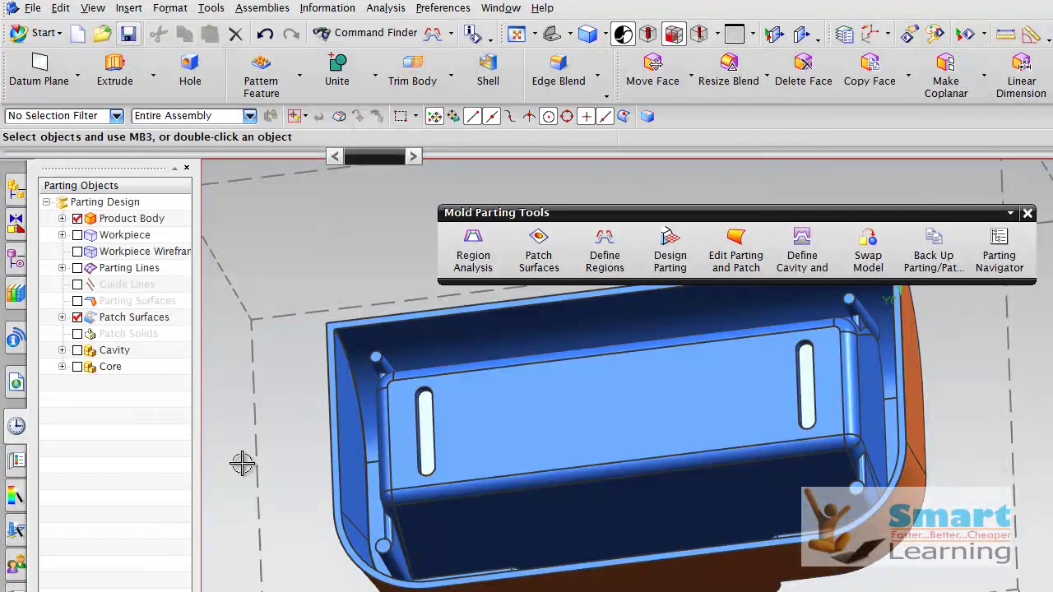
Recheck the cavity and core region status in Define Regions, and close it without making changes.
middle_click_drag(329, 424, 306, 313)
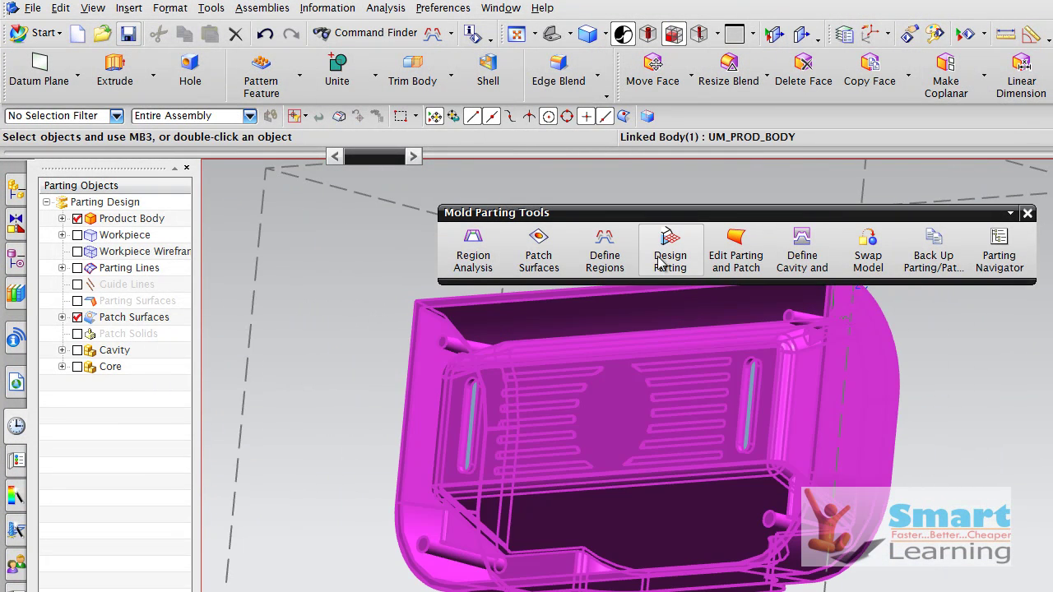
left_click(619, 256)
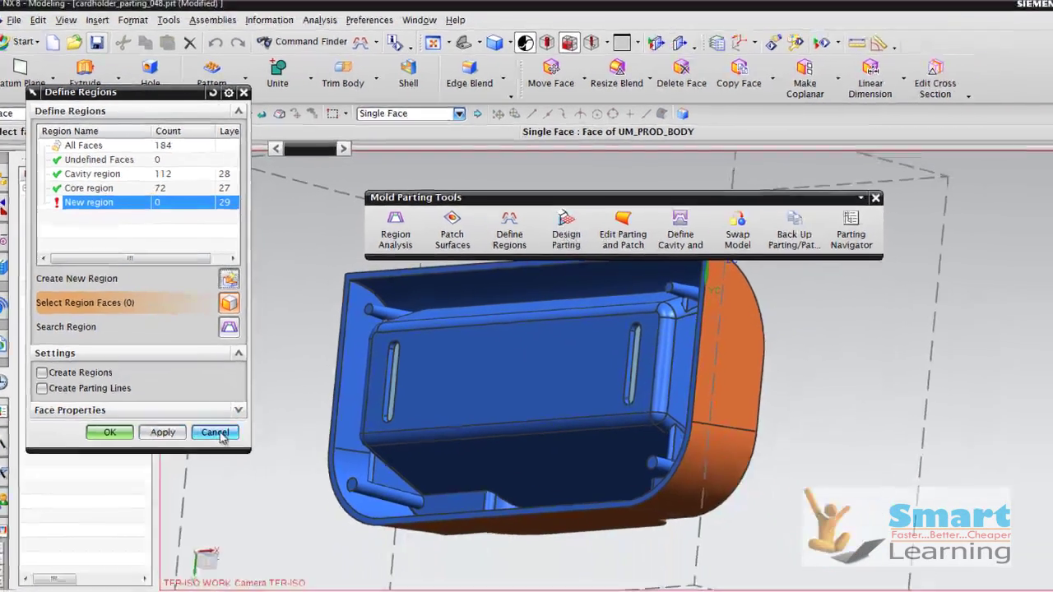
left_click(265, 484)
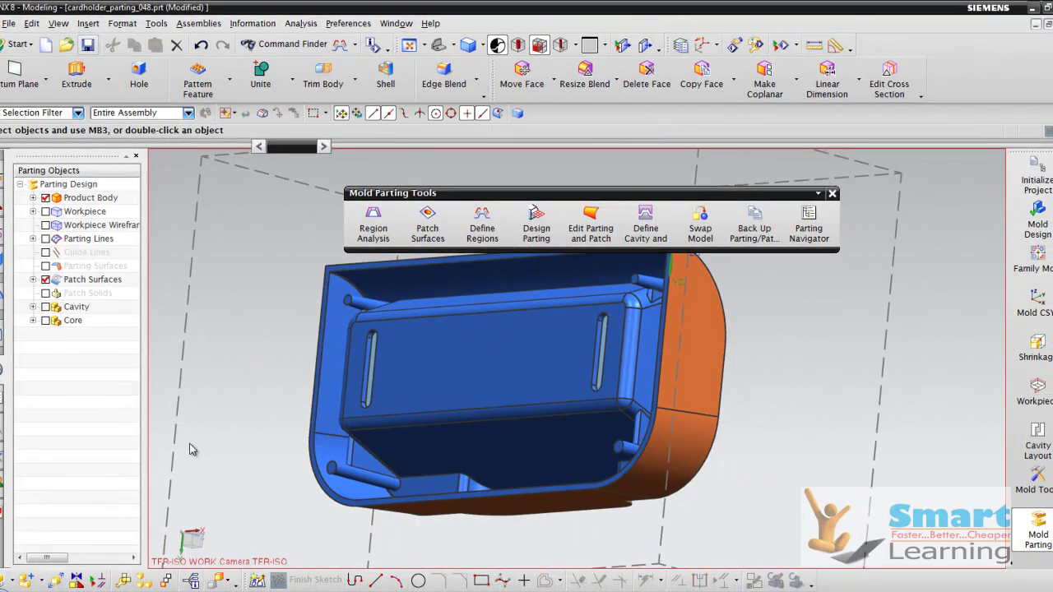
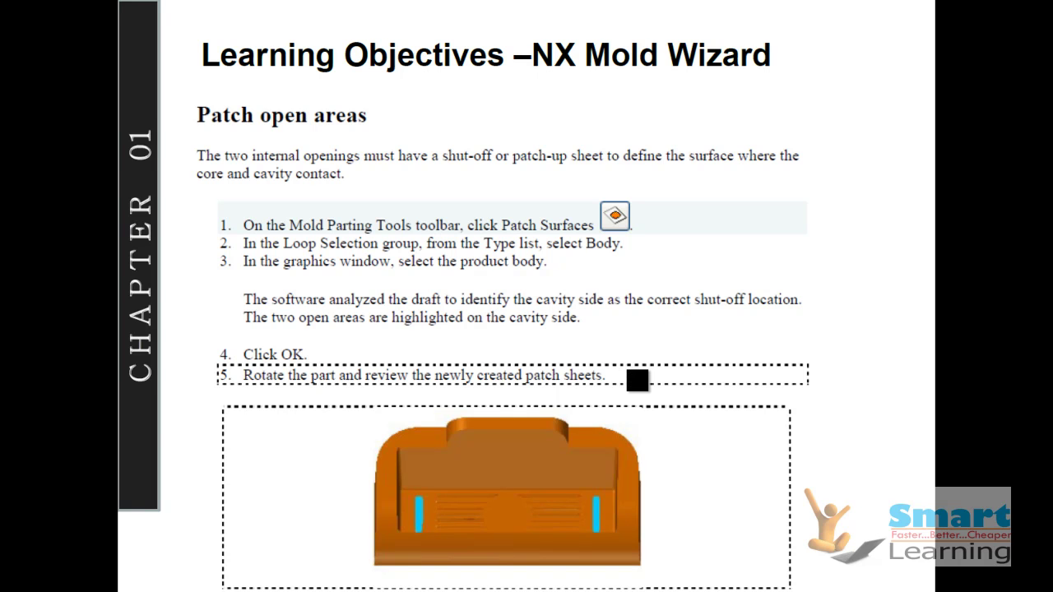
left_click(560, 346)
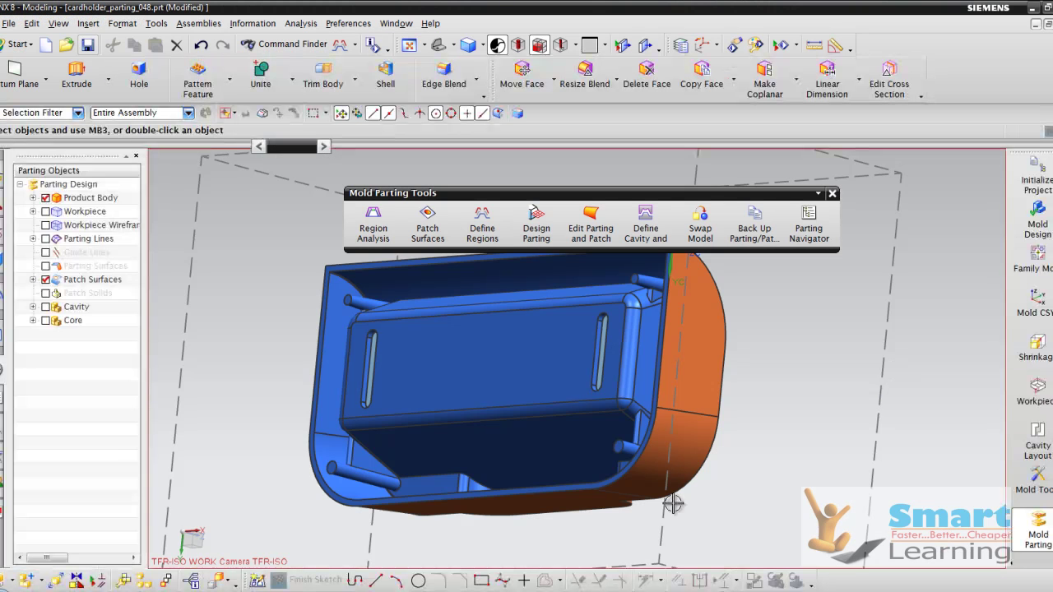
left_click(491, 308)
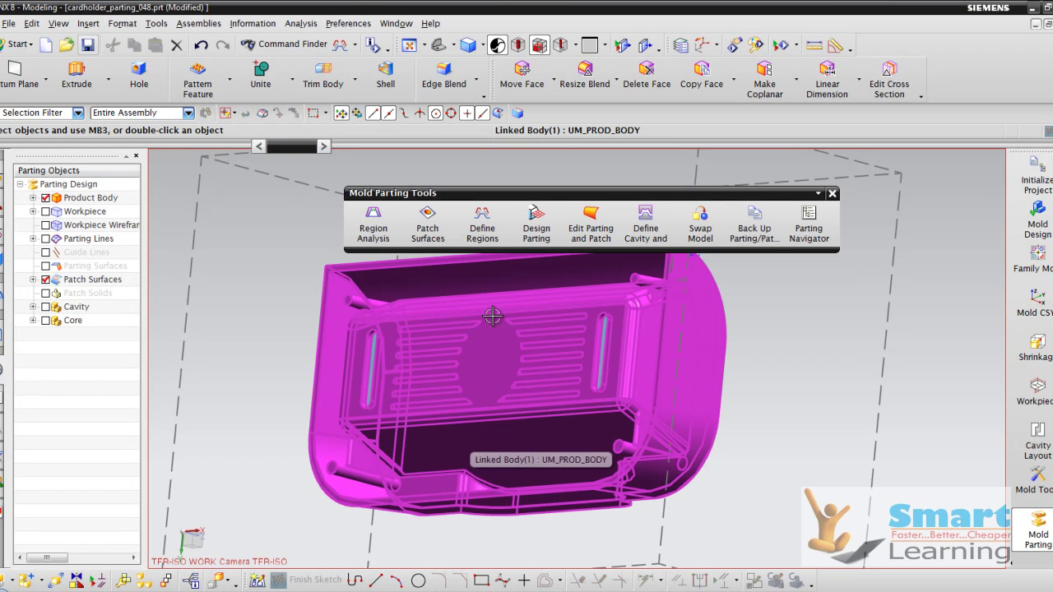
Start Design Parting for Segment 1 and enlarge the planar parting sheet beyond the workpiece outline on all sides.
left_click(541, 238)
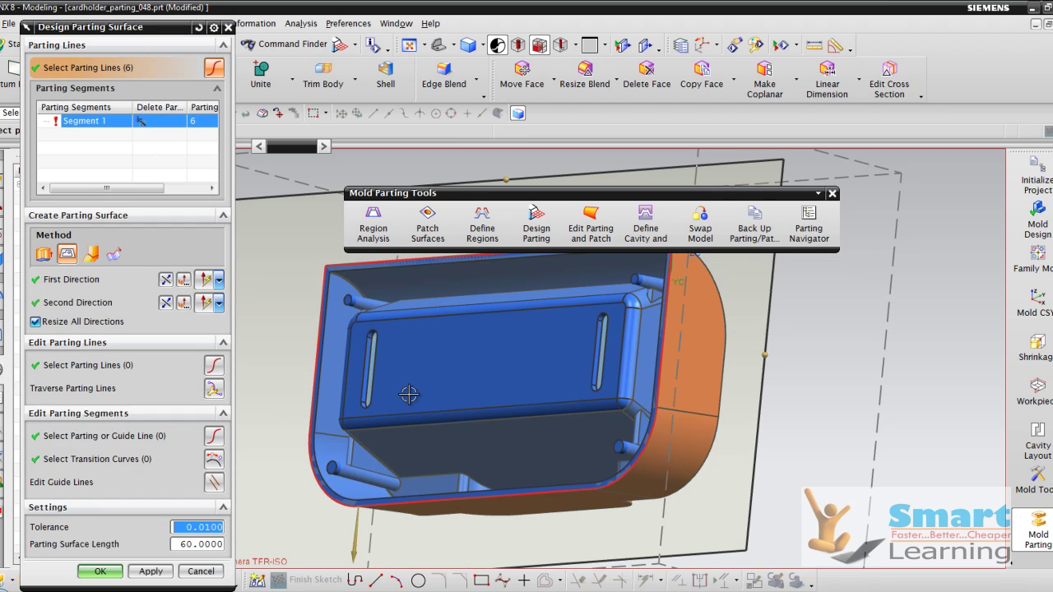
middle_click_drag(765, 349, 594, 363)
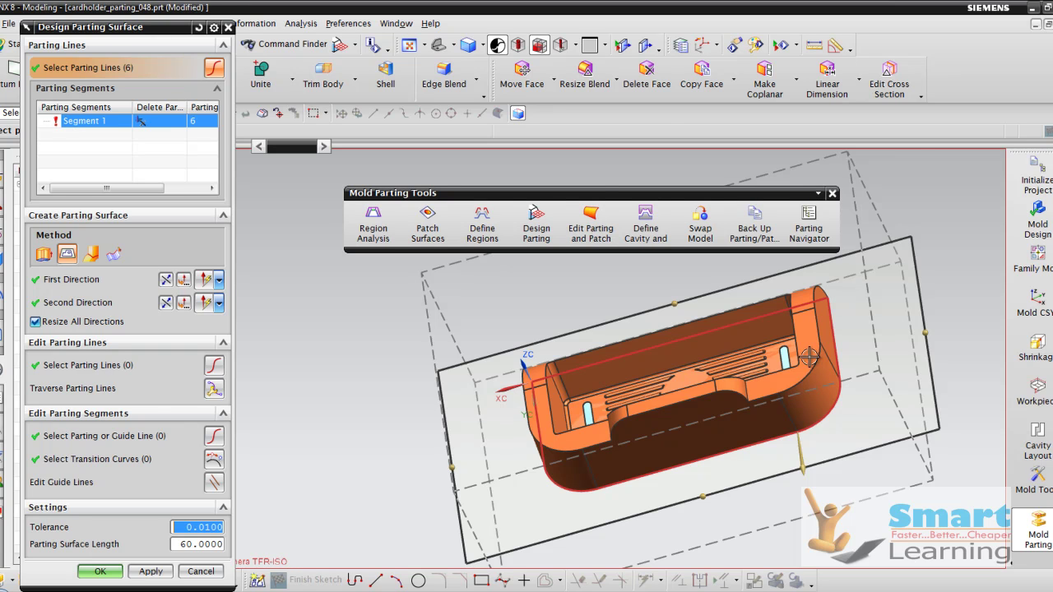
key("ctrl+alt+t")
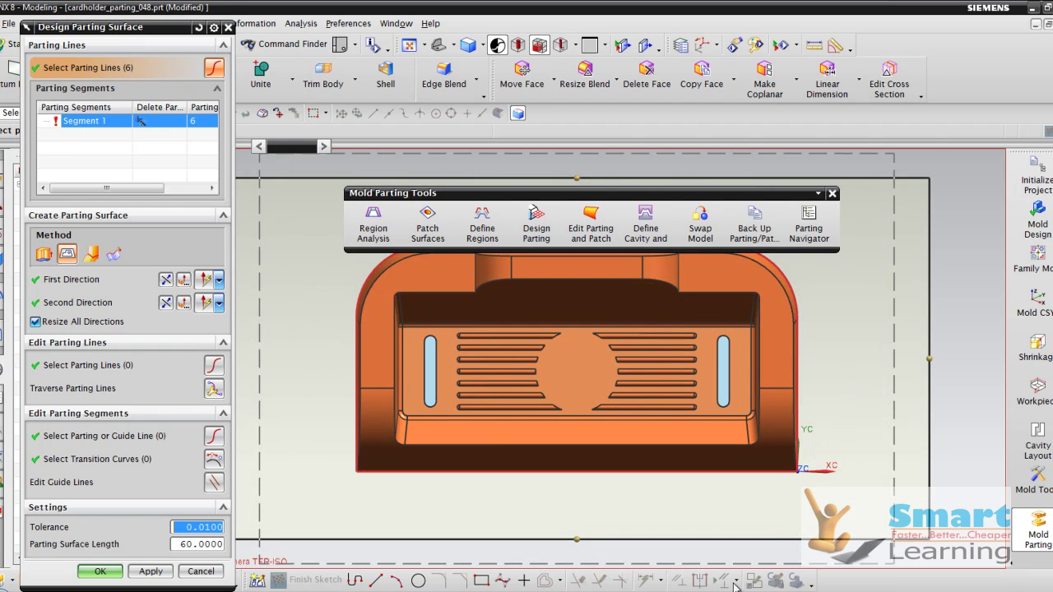
scroll(622, 389, "down", 3)
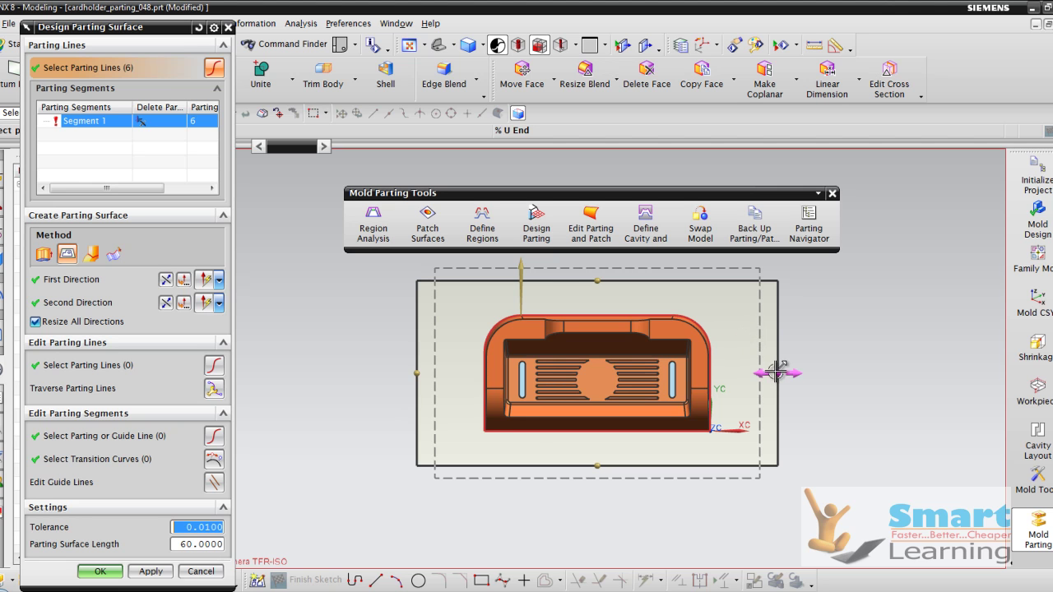
left_click_drag(778, 373, 850, 375)
scroll(754, 389, "up", 2)
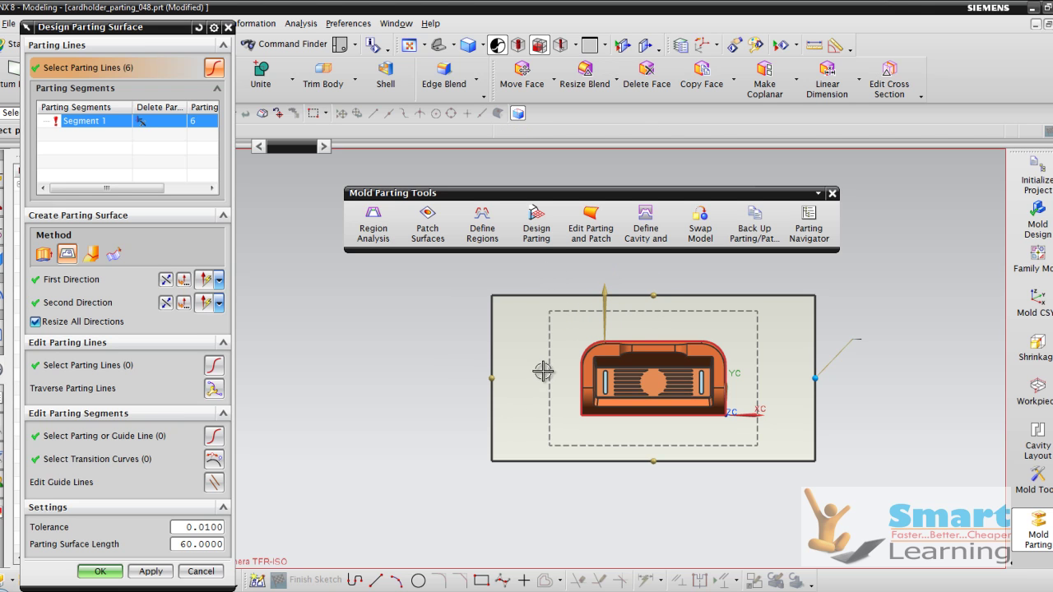
scroll(596, 308, "up", 1)
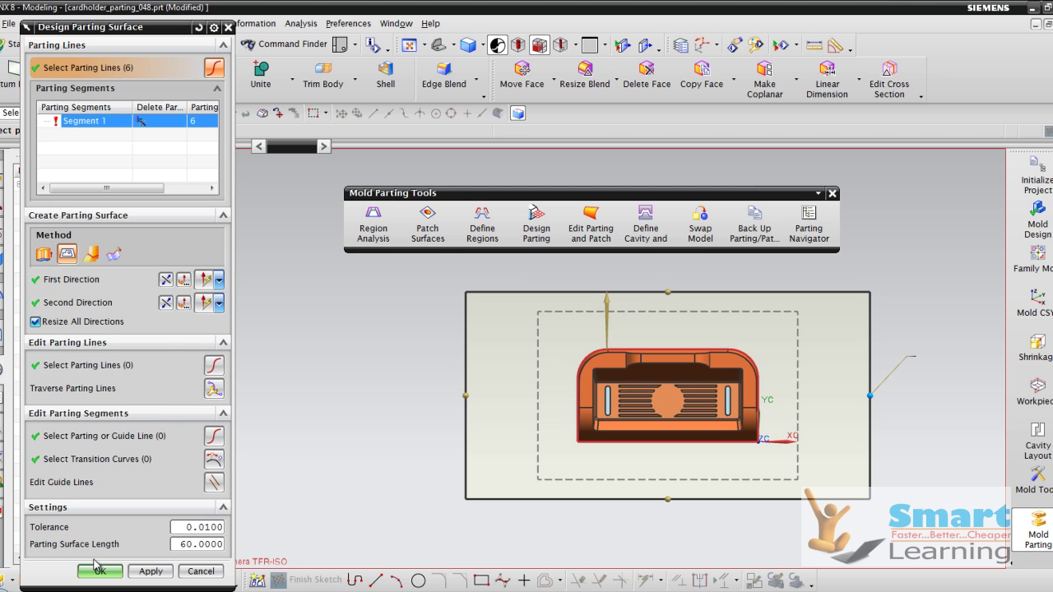
Stretch the planar parting sheet further past the workpiece, set the parting surface length to 100 and create the surface.
middle_click_drag(296, 411, 271, 357)
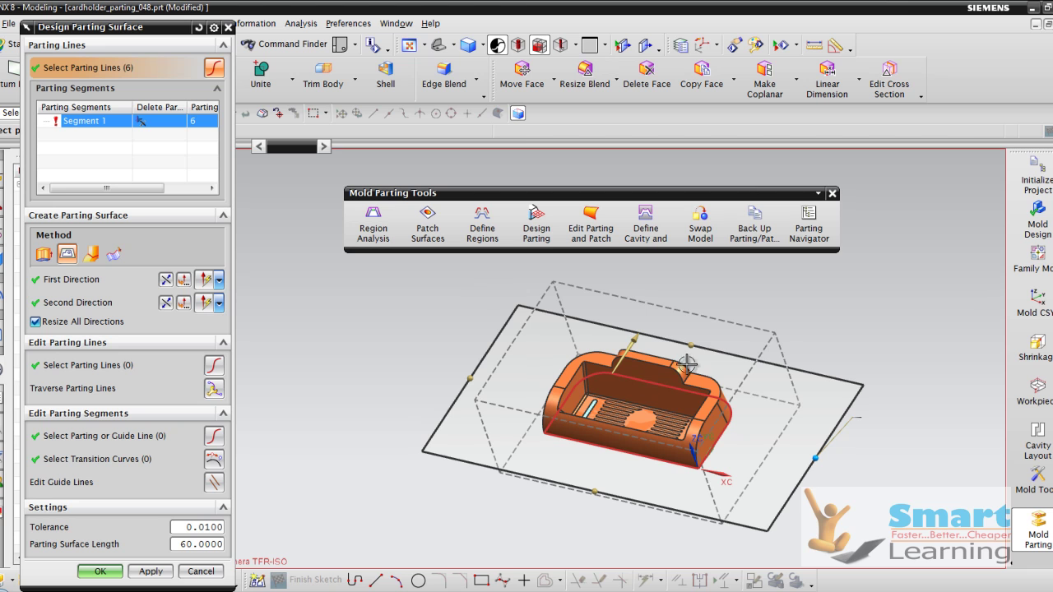
left_click_drag(692, 349, 701, 330)
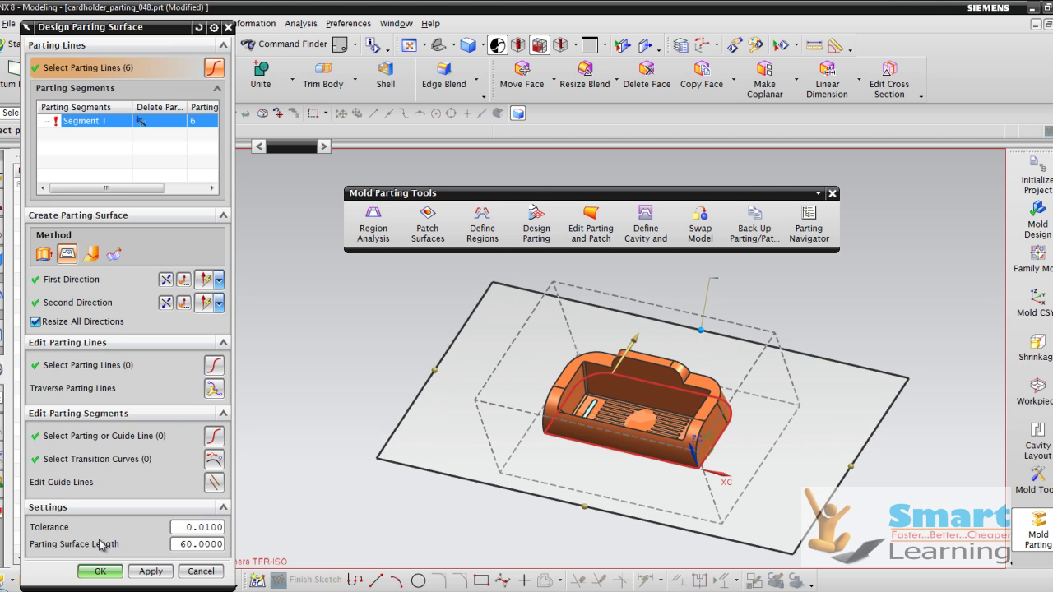
left_click(176, 544)
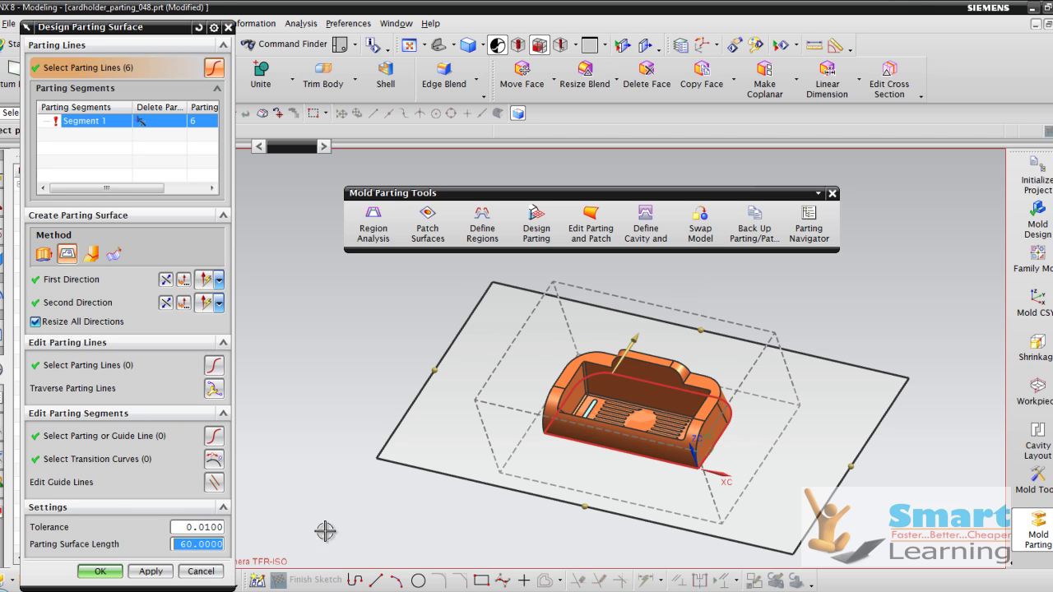
type("1")
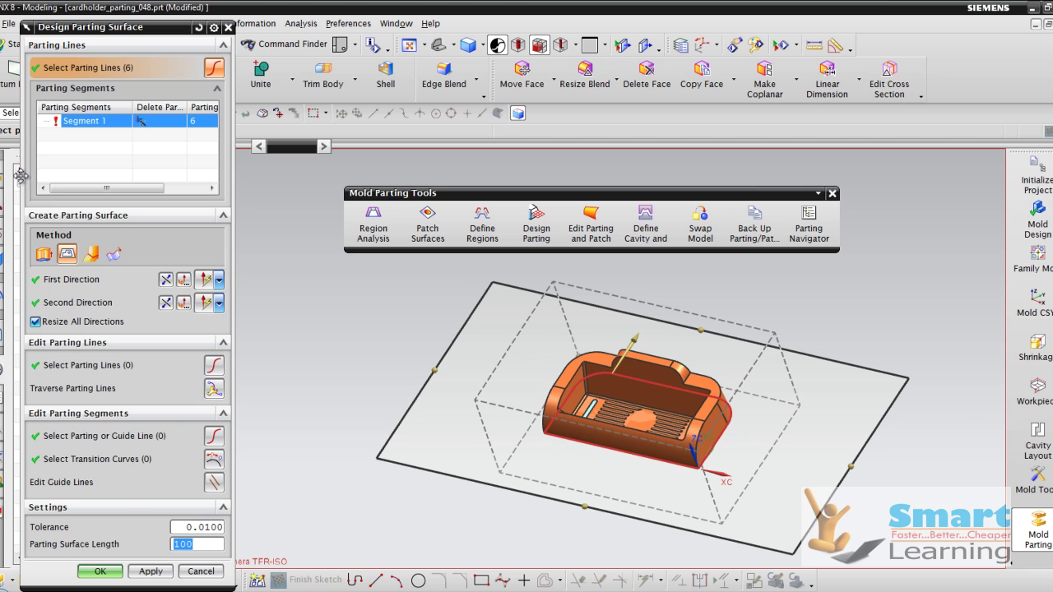
left_click(99, 572)
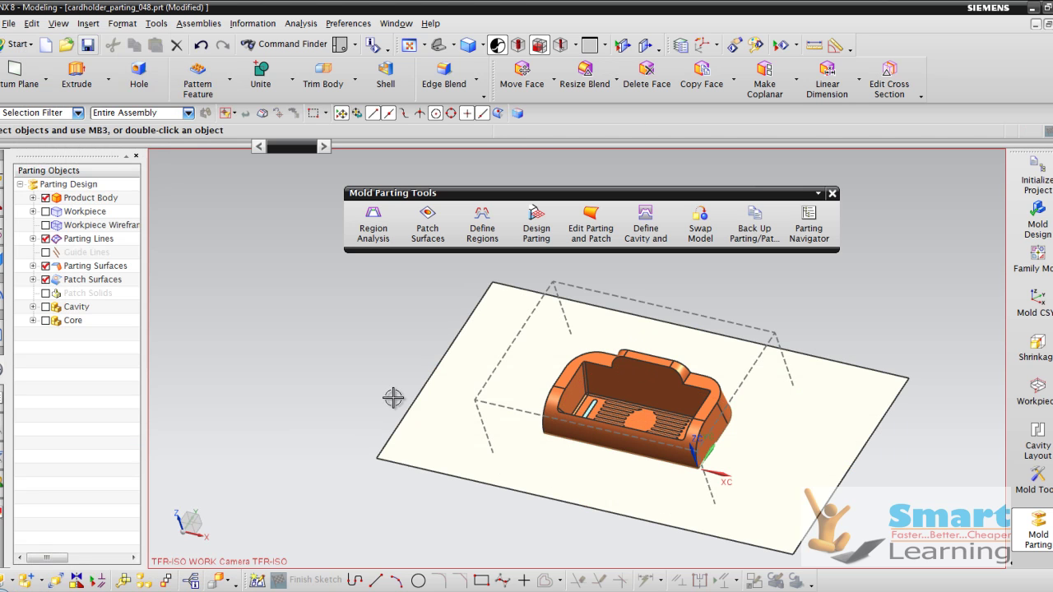
Inspect the created parting sheet around the cardholder from several angles.
mouse_move(375, 385)
middle_mouse_down()
mouse_move(384, 364)
mouse_move(383, 376)
middle_mouse_up()
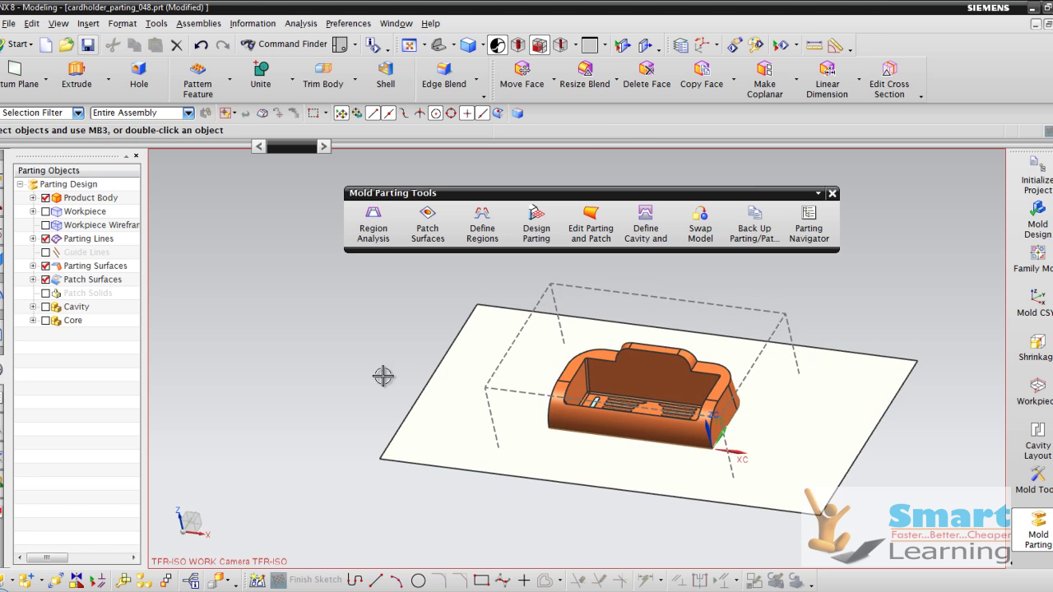
scroll(651, 405, "up", 3)
scroll(651, 404, "down", 4)
middle_click_drag(787, 435, 766, 351)
middle_click_drag(675, 428, 720, 481)
middle_click_drag(758, 446, 742, 470)
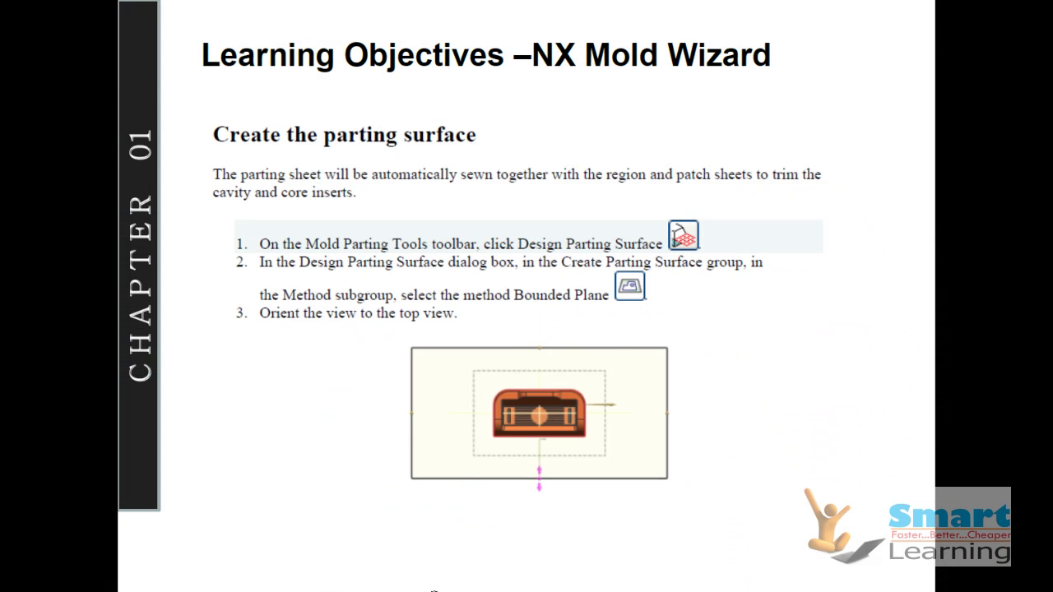
left_click(467, 242)
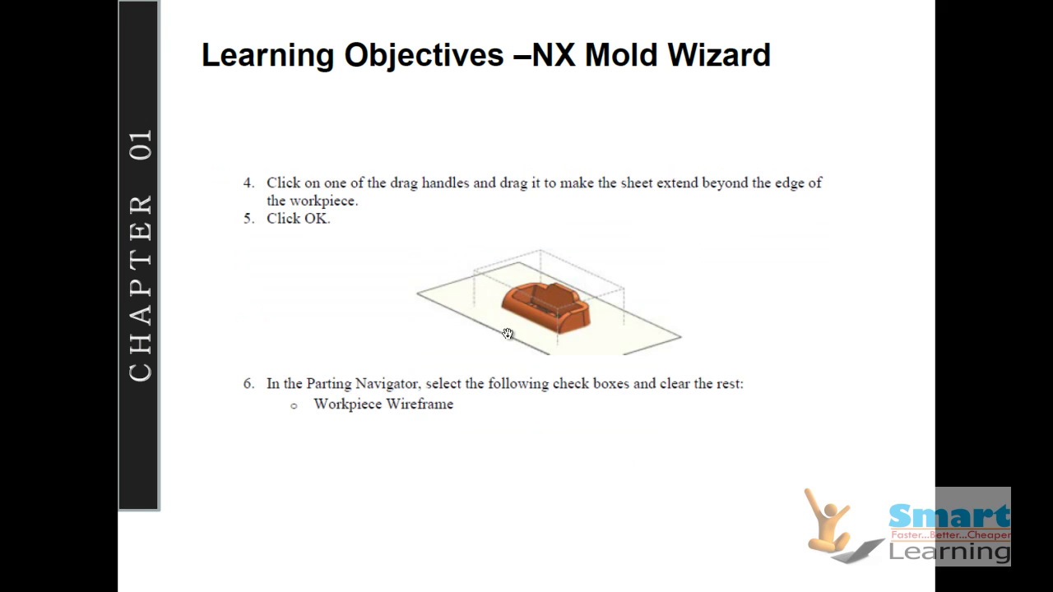
left_click(639, 336)
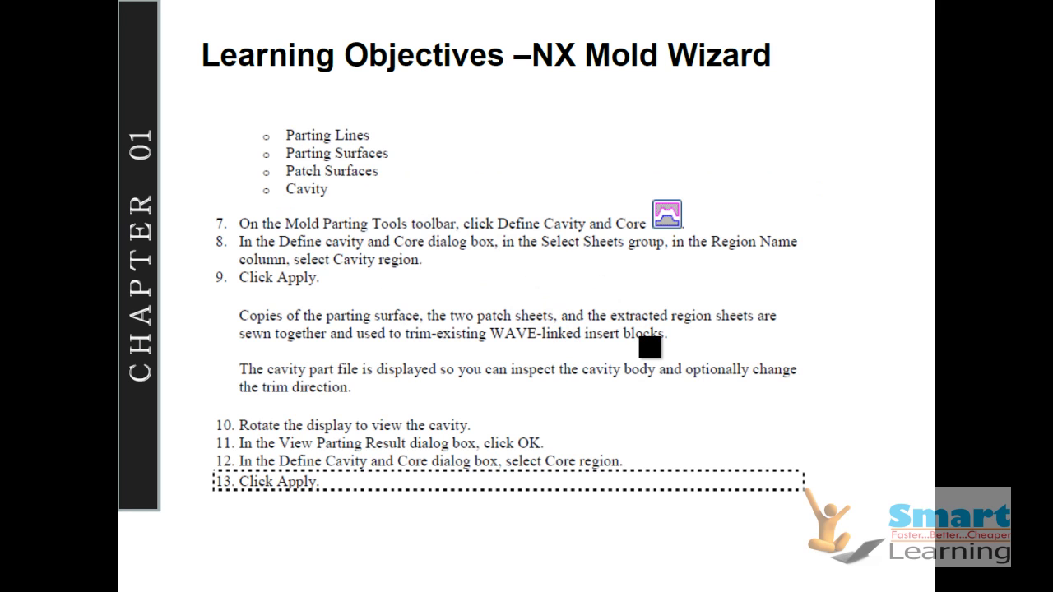
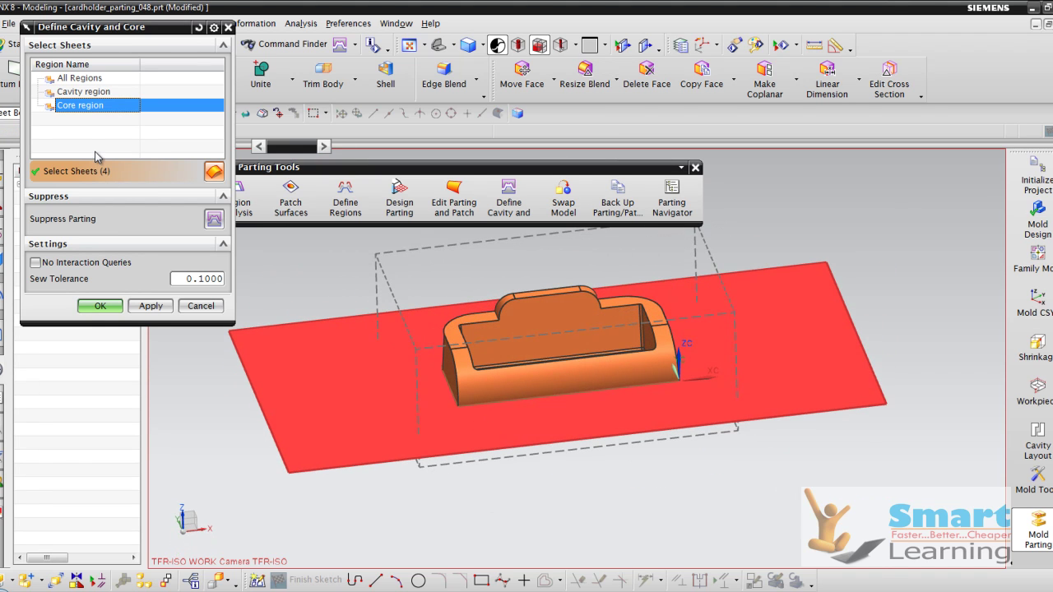
Preview All Regions in Define Cavity and Core without applying it, and inspect the patch and parting surfaces among the parting objects.
left_click(79, 78)
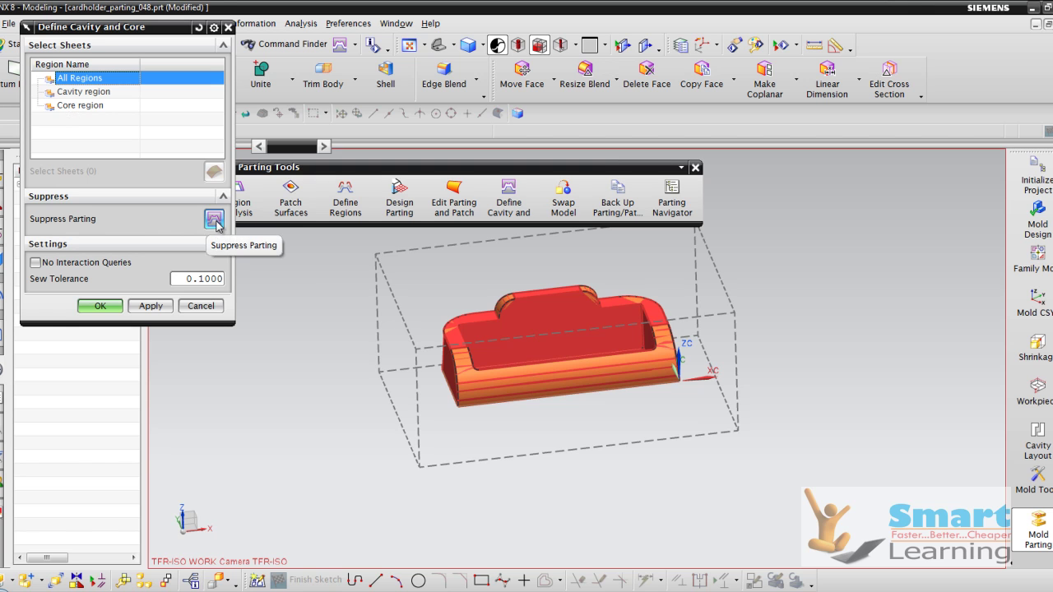
left_click(198, 306)
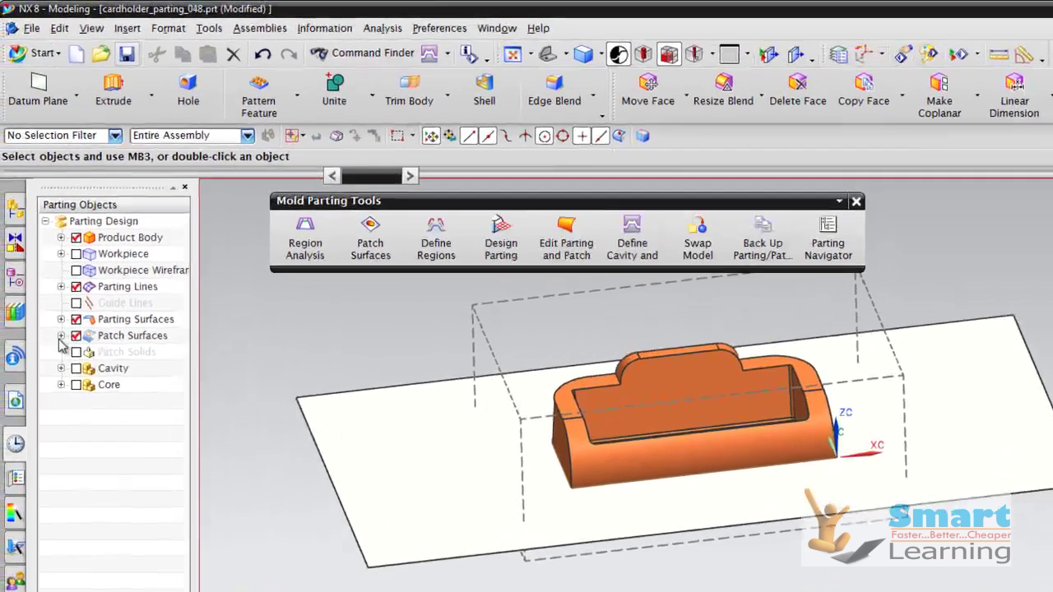
left_click(33, 280)
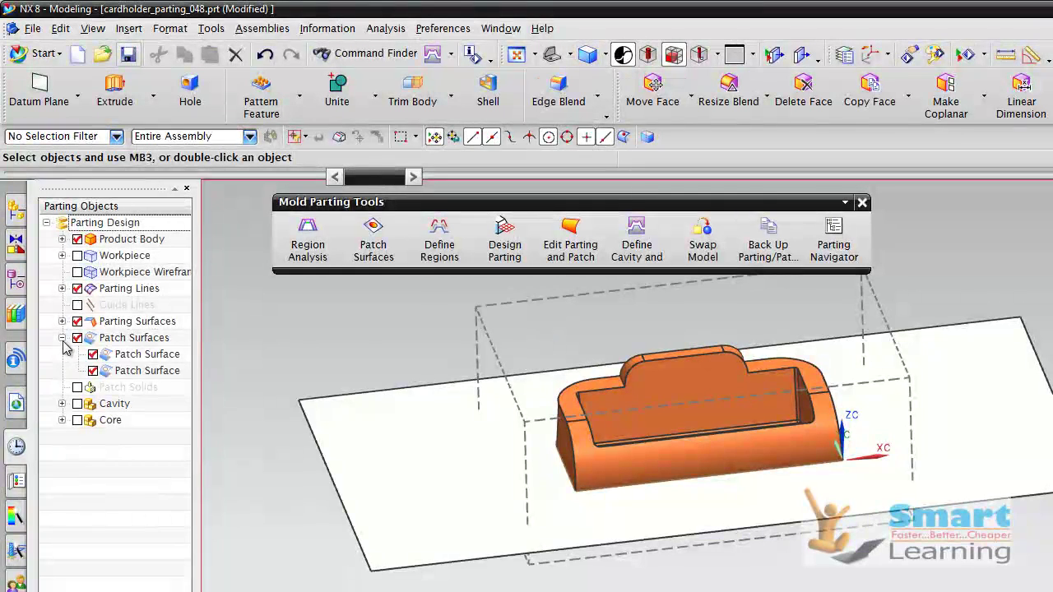
left_click(132, 357)
left_click(130, 370)
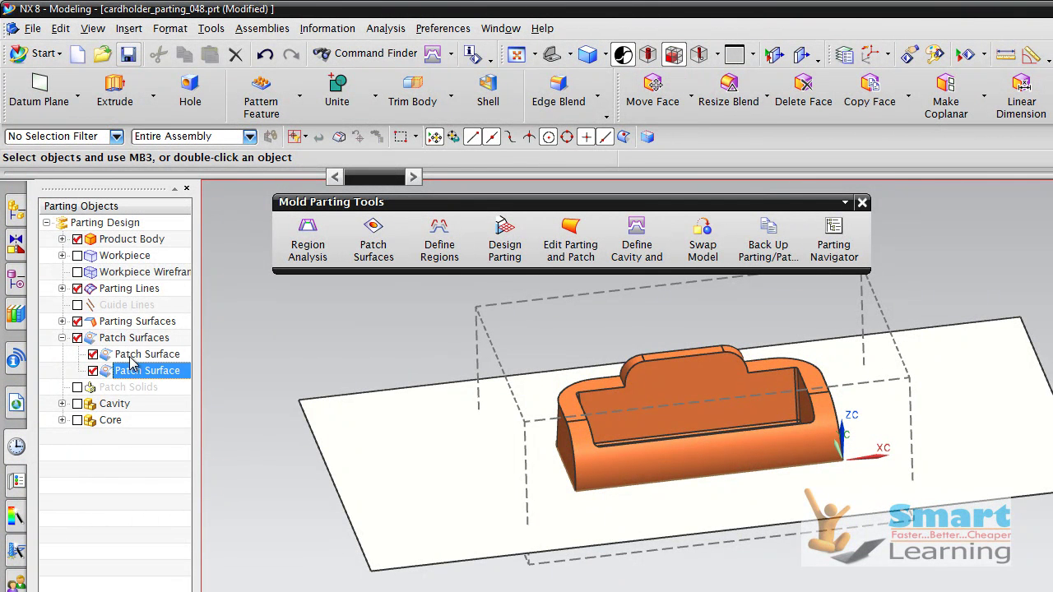
left_click(62, 322)
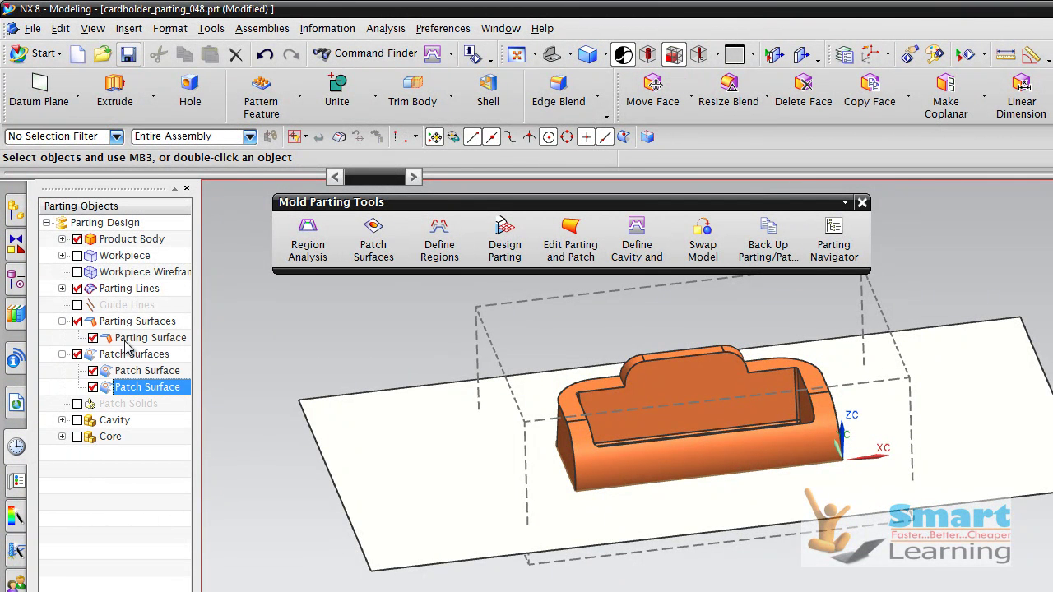
left_click(126, 341)
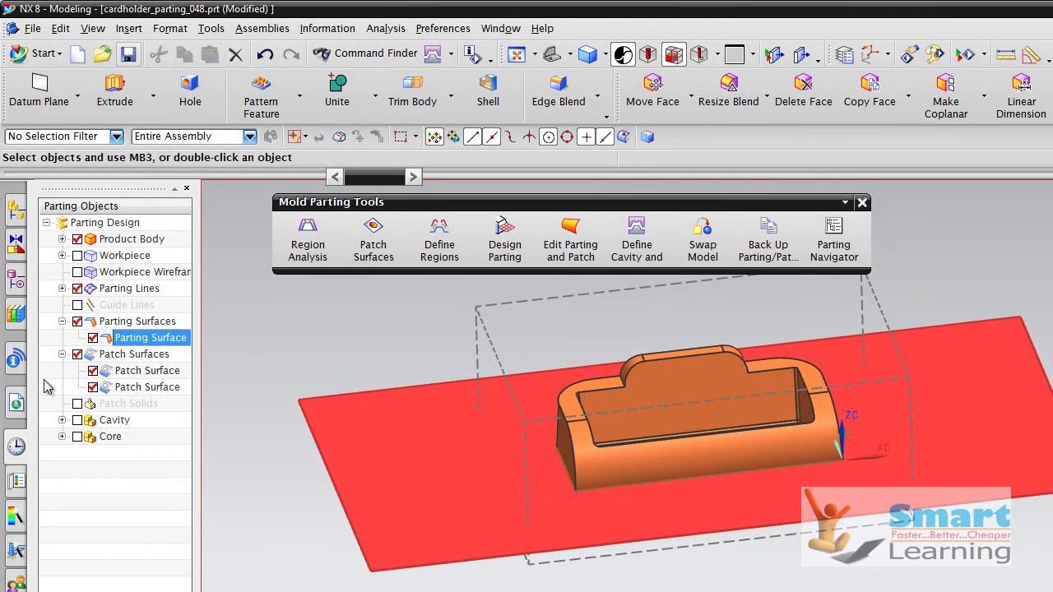
left_click(77, 322)
left_click(93, 339)
Generate the cavity and core inserts for All Regions with Define Cavity and Core, using a sew tolerance of 0.1.
left_click(623, 246)
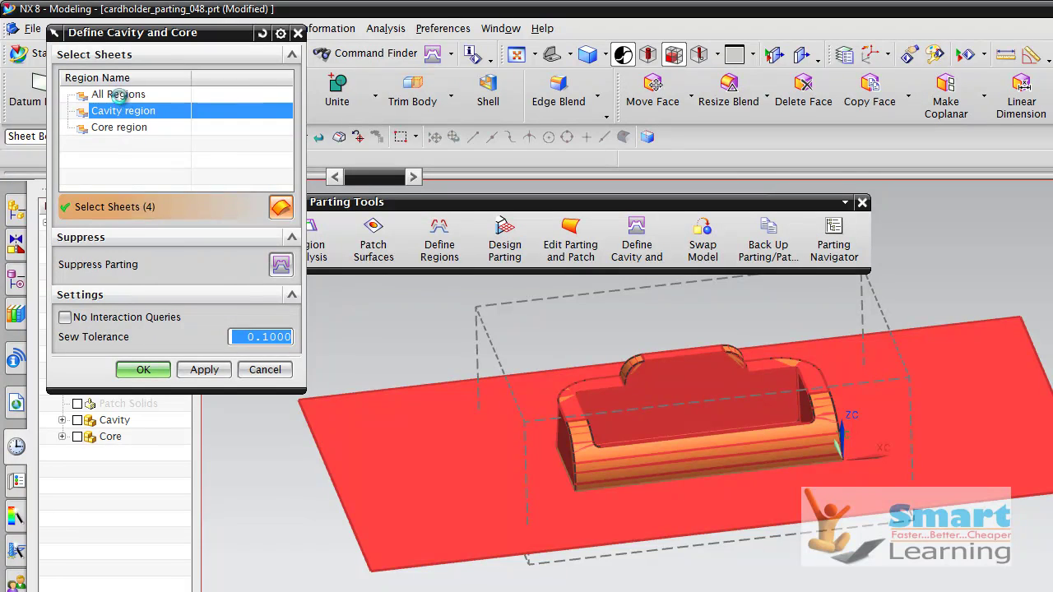
left_click(121, 97)
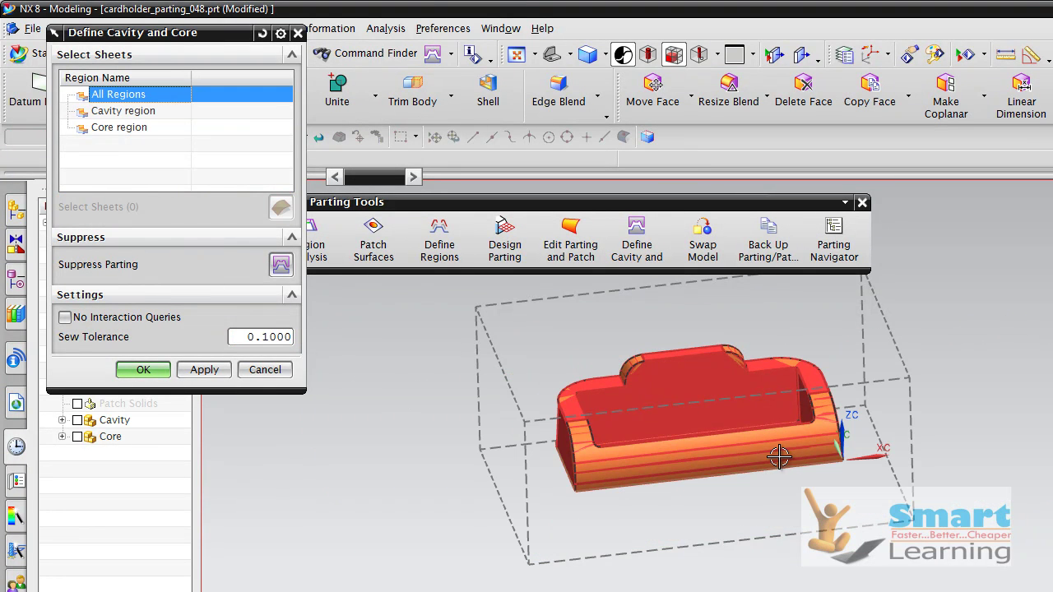
scroll(780, 451, "down", 2)
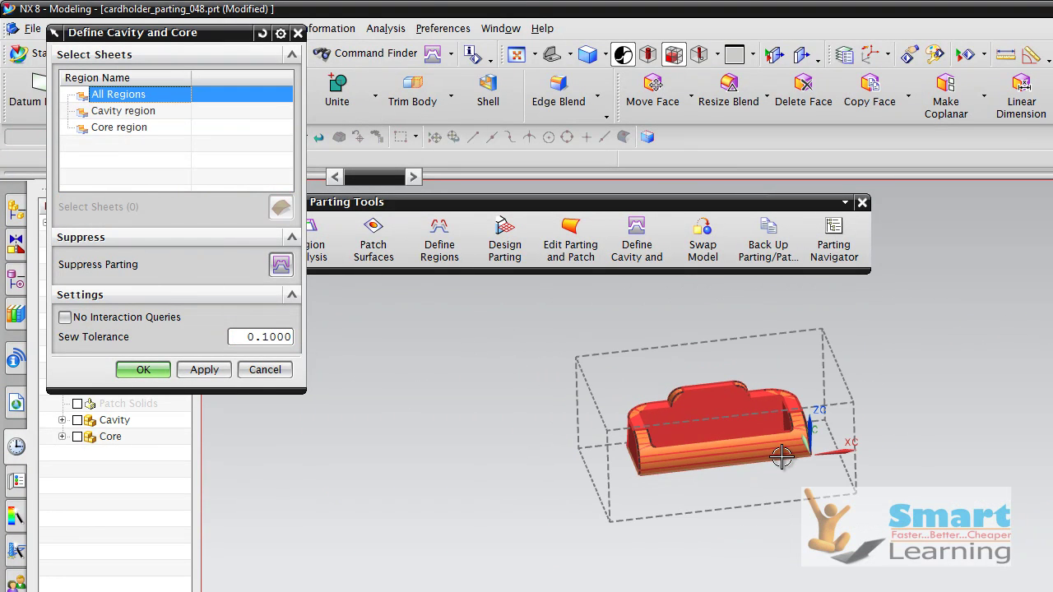
left_click(143, 370)
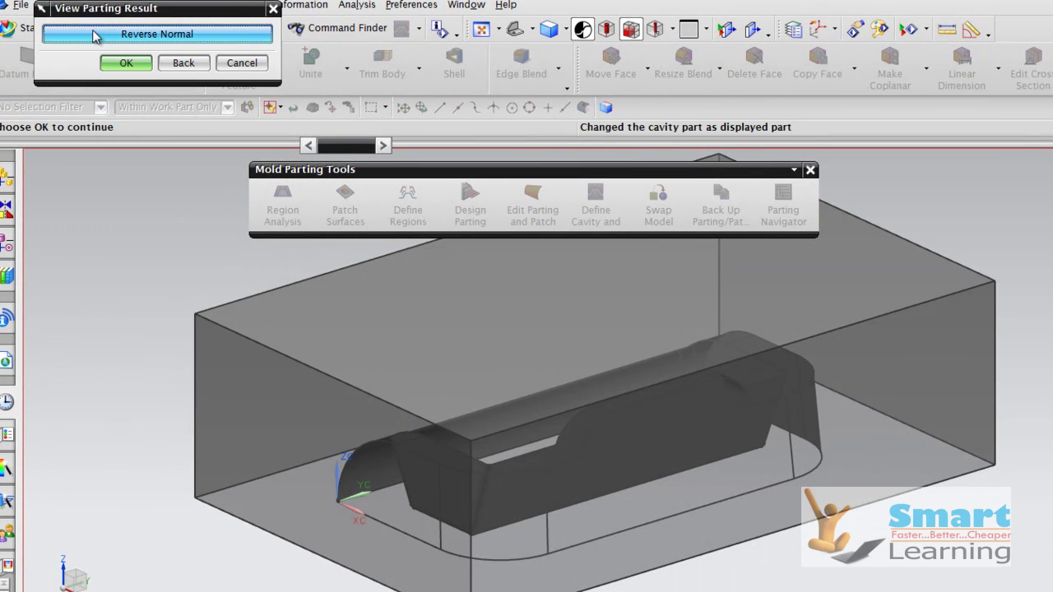
Examine the generated cavity insert from another angle and accept its parting result.
left_click_drag(148, 8, 206, 202)
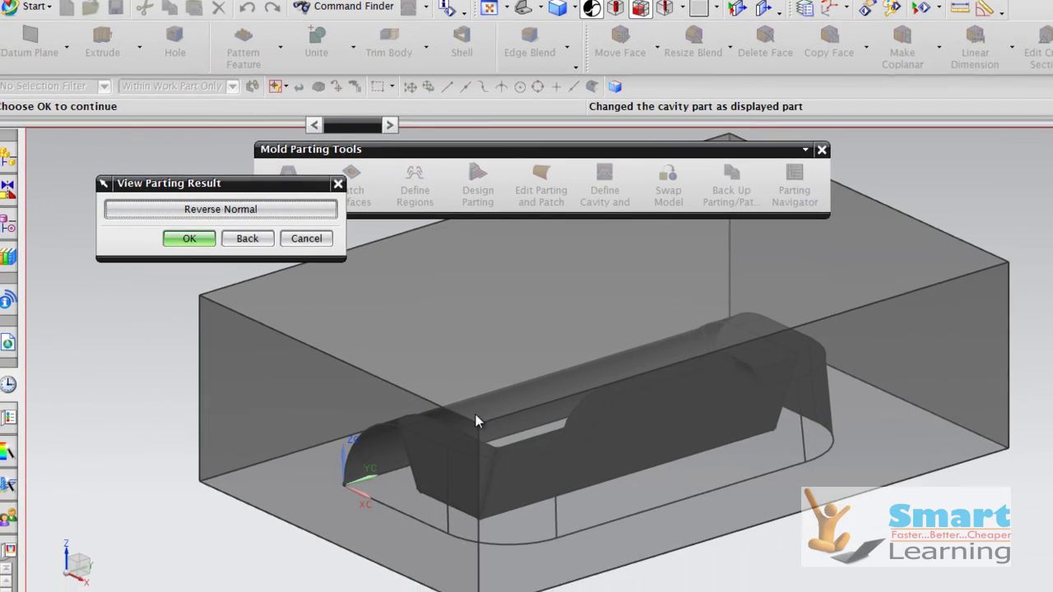
scroll(609, 469, "down", 5)
middle_click_drag(754, 440, 667, 320)
left_click(203, 172)
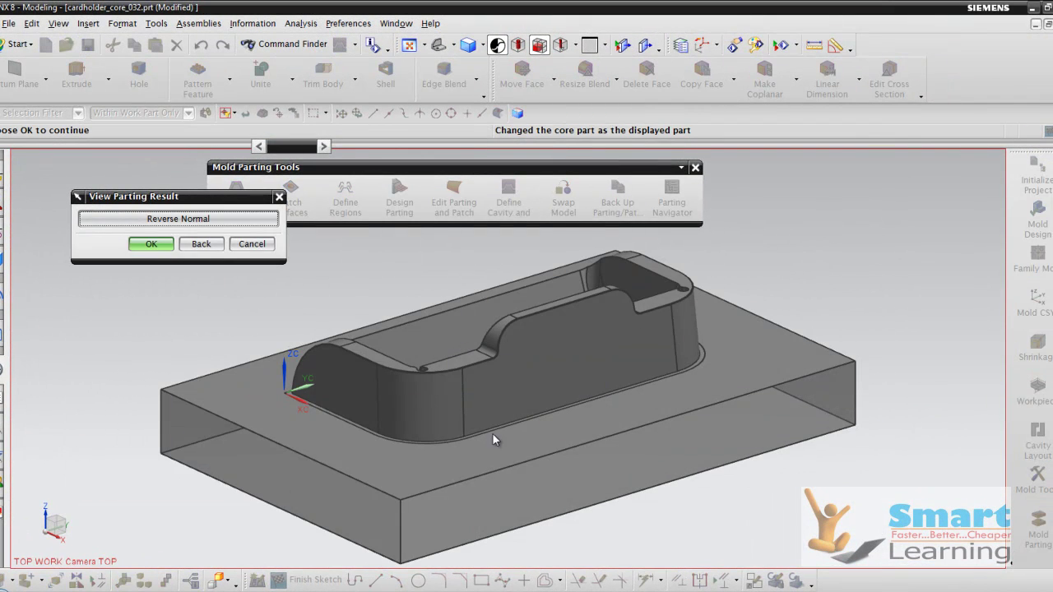
Reverse the core insert's normal, flip it back to the original trim side, and accept the core parting result.
left_click(138, 221)
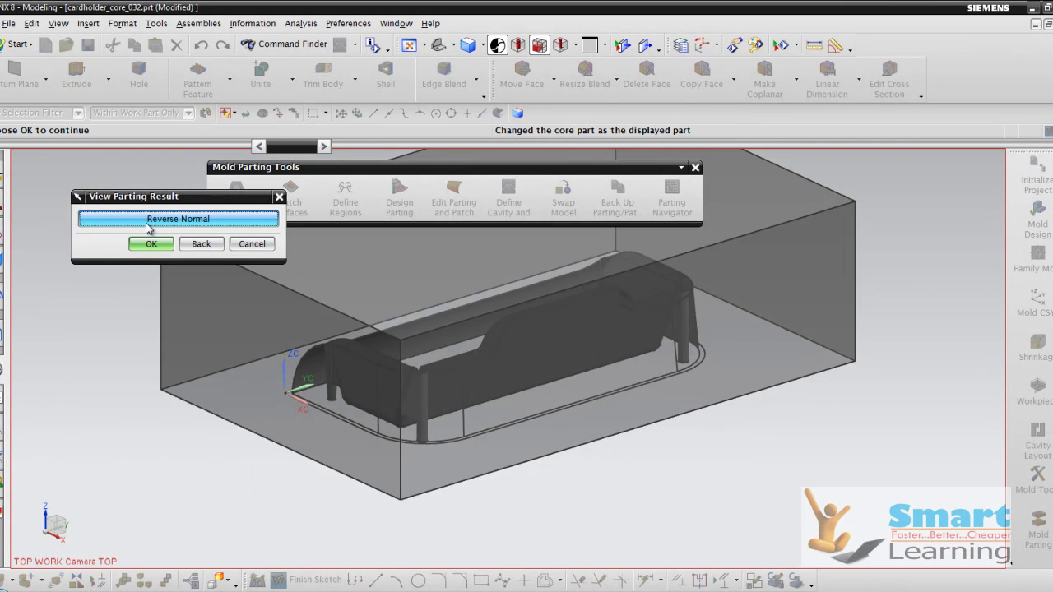
left_click(153, 220)
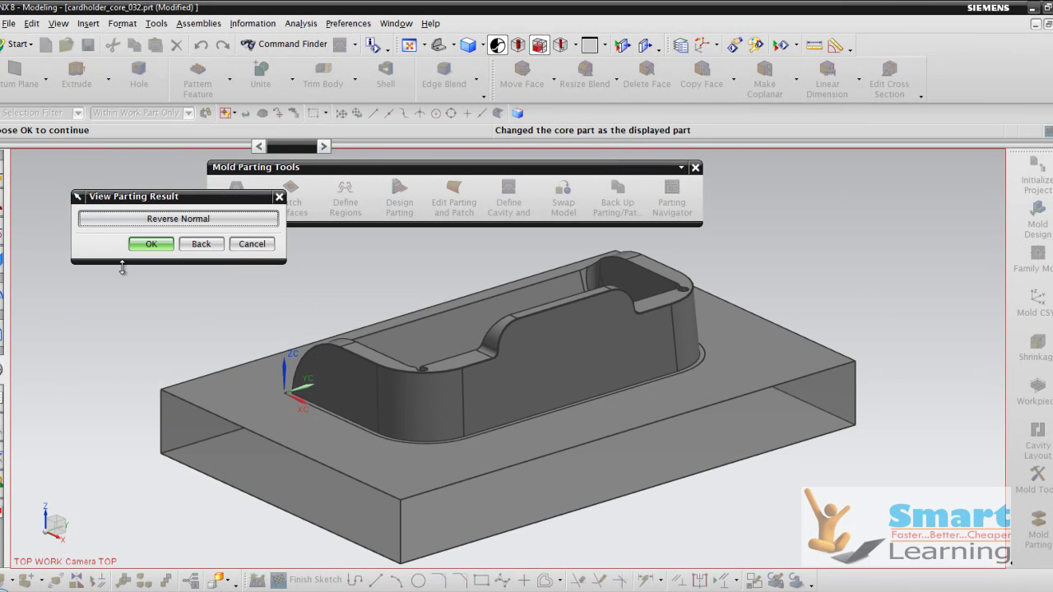
left_click(151, 246)
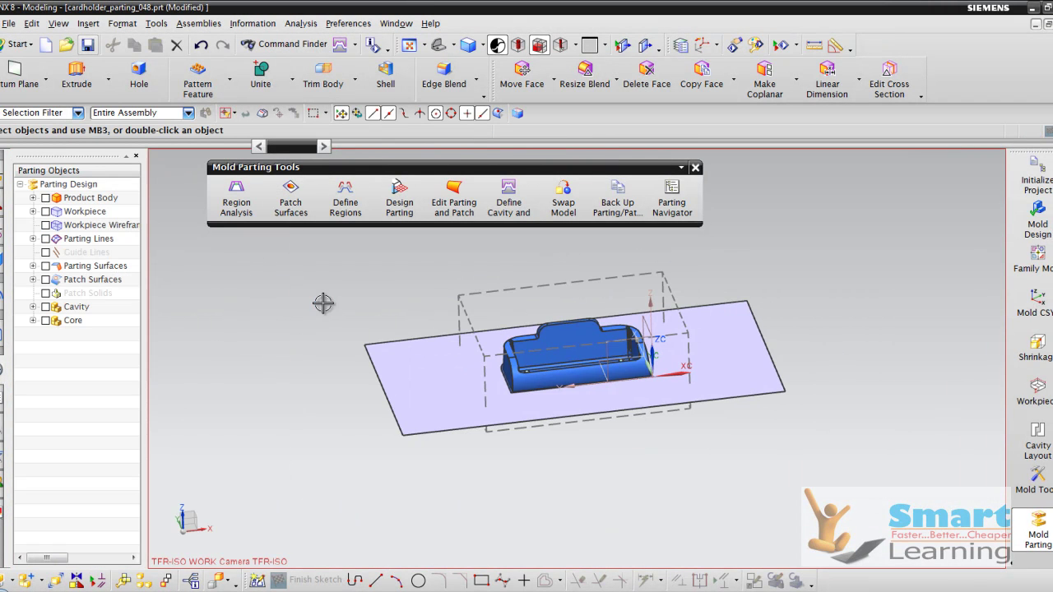
Switch to the cardholder_top_026 assembly and make the top-level assembly the work part.
scroll(524, 389, "up", 3)
scroll(498, 405, "down", 2)
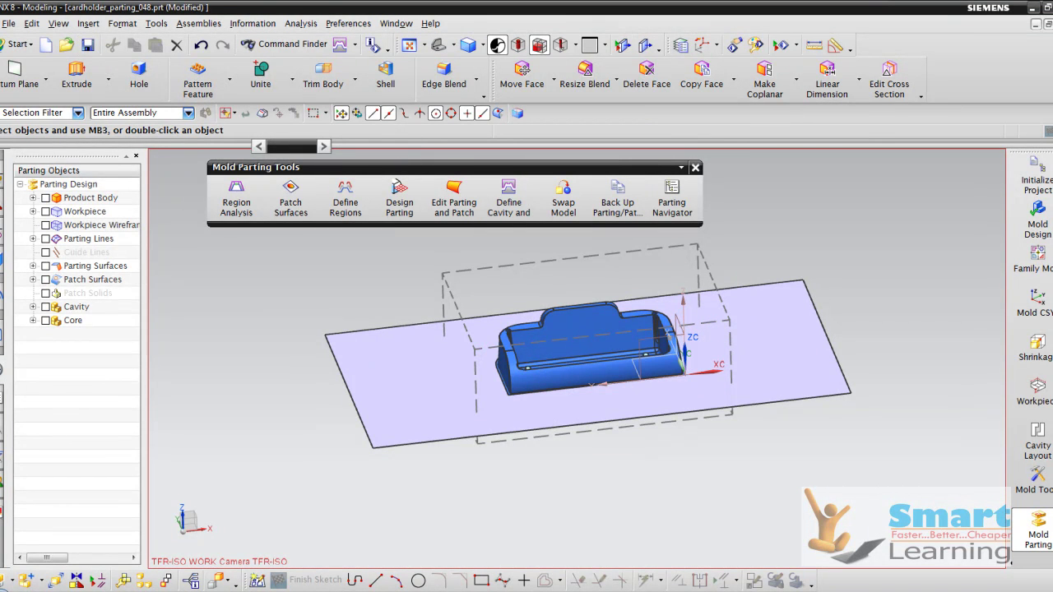
left_click(4, 181)
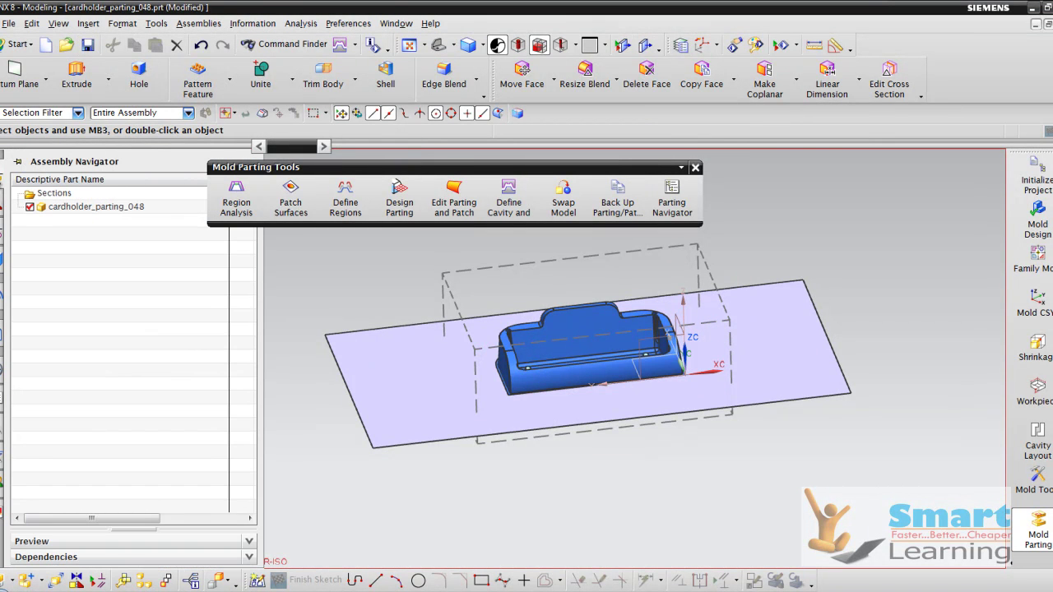
left_click(397, 23)
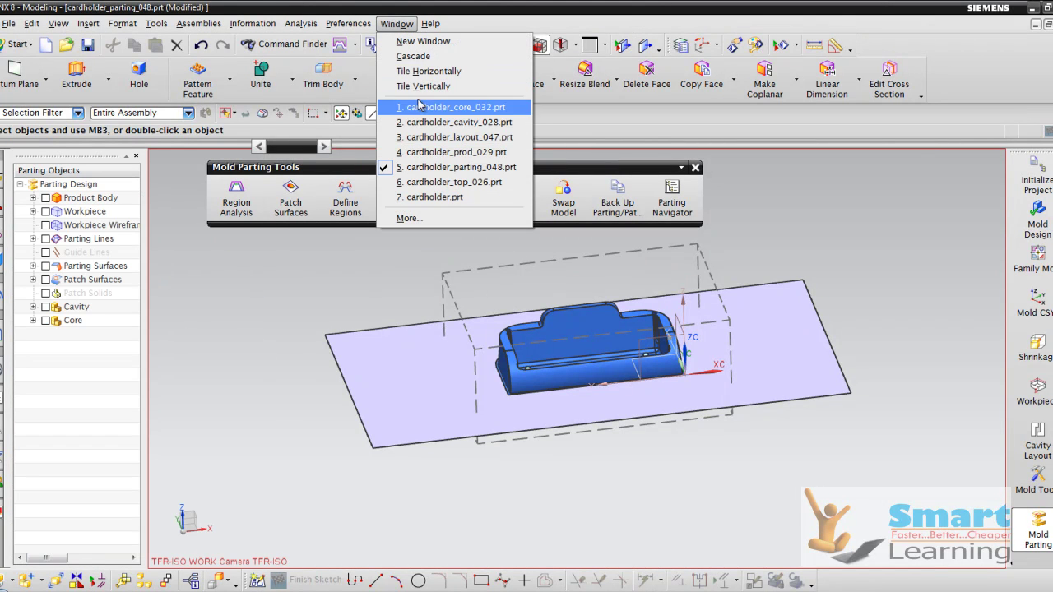
left_click(454, 182)
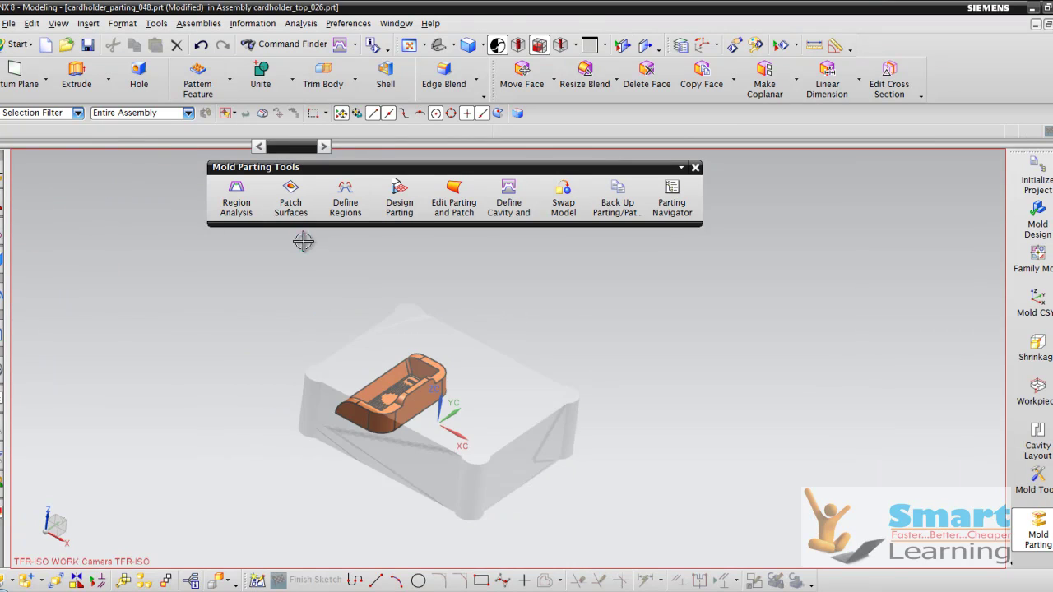
middle_click_drag(322, 381, 732, 417)
left_click(5, 177)
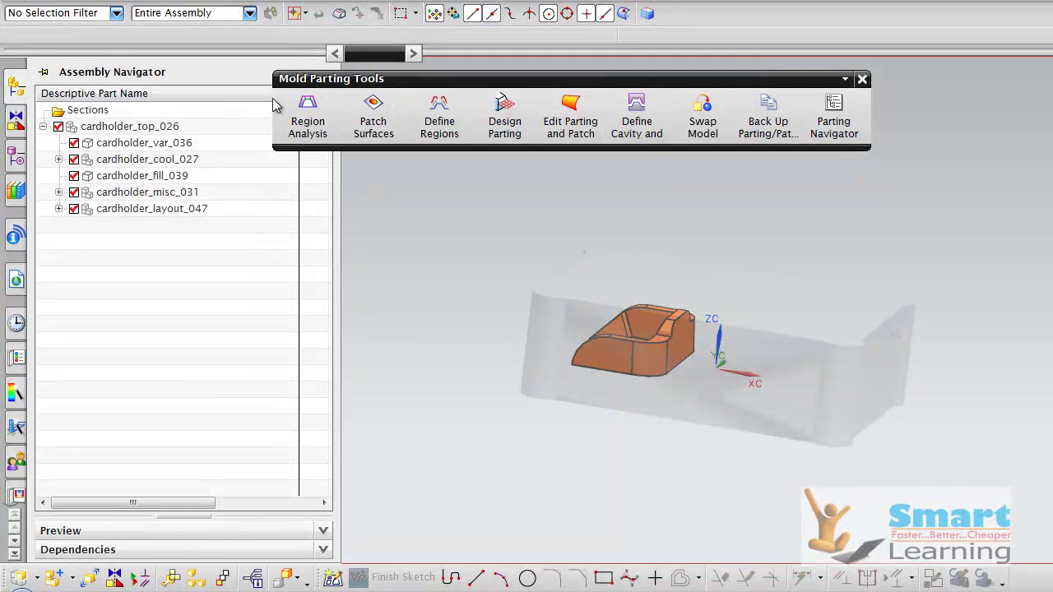
double_click(112, 128)
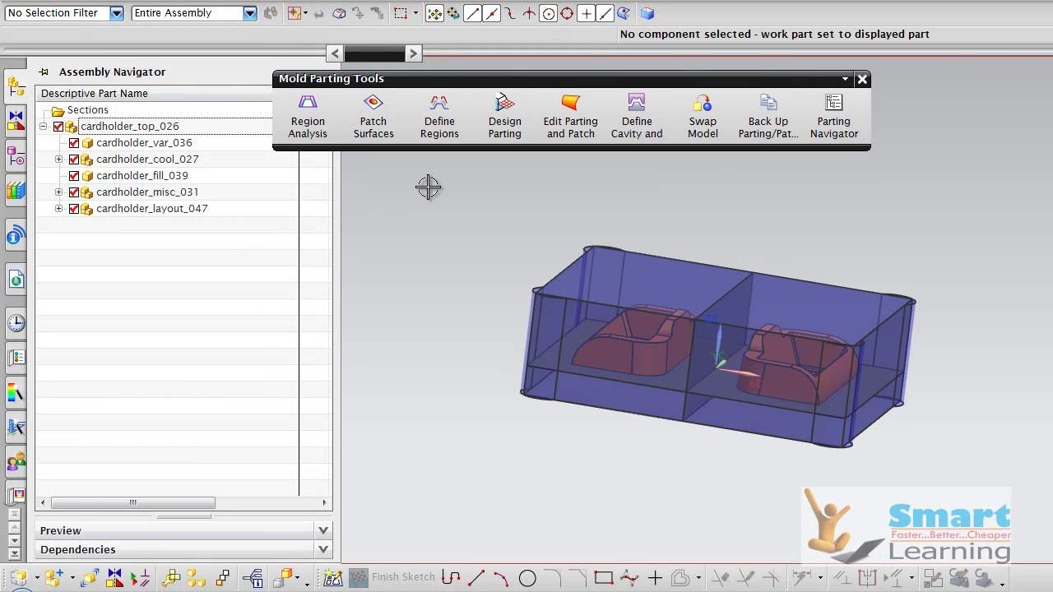
Check the list of open mold part files and save the cardholder_top_026 assembly.
left_click(498, 0)
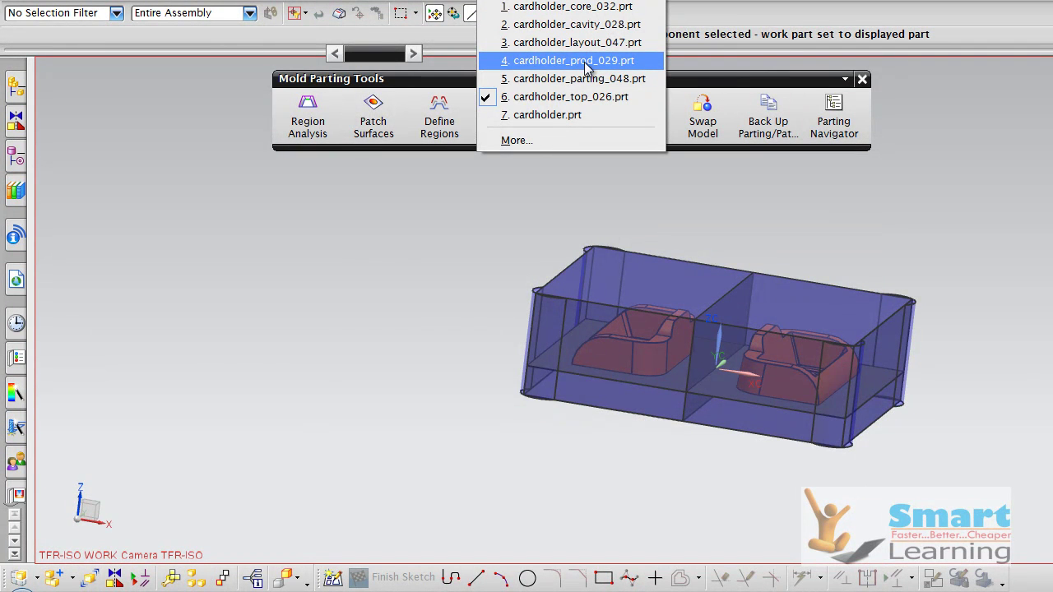
left_click(412, 313)
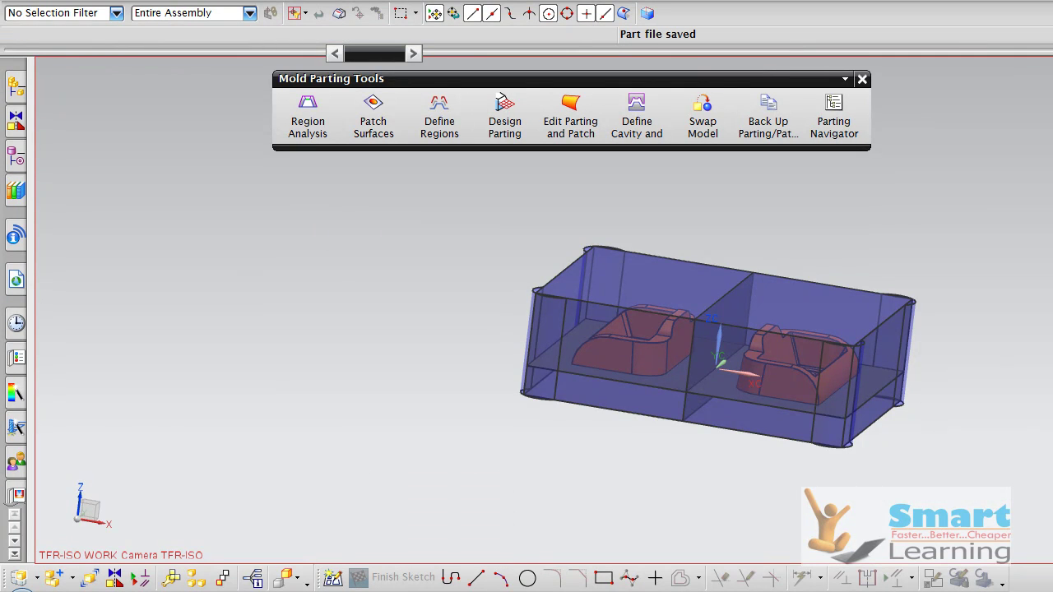
Inspect the structure of the cool, misc and layout subassemblies by expanding them in the assembly tree.
left_click(15, 89)
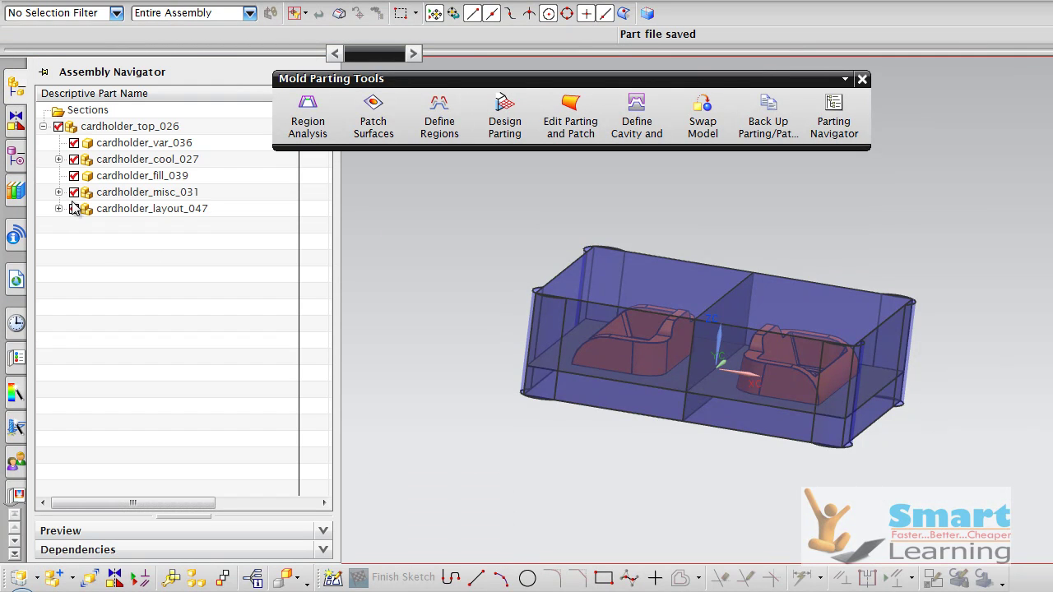
left_click(58, 159)
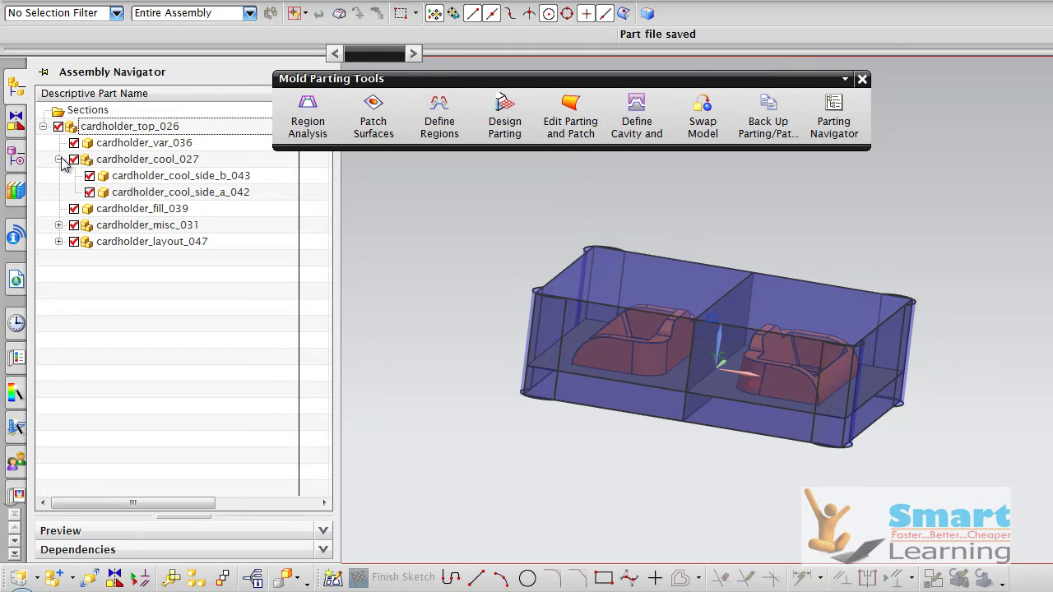
left_click(58, 159)
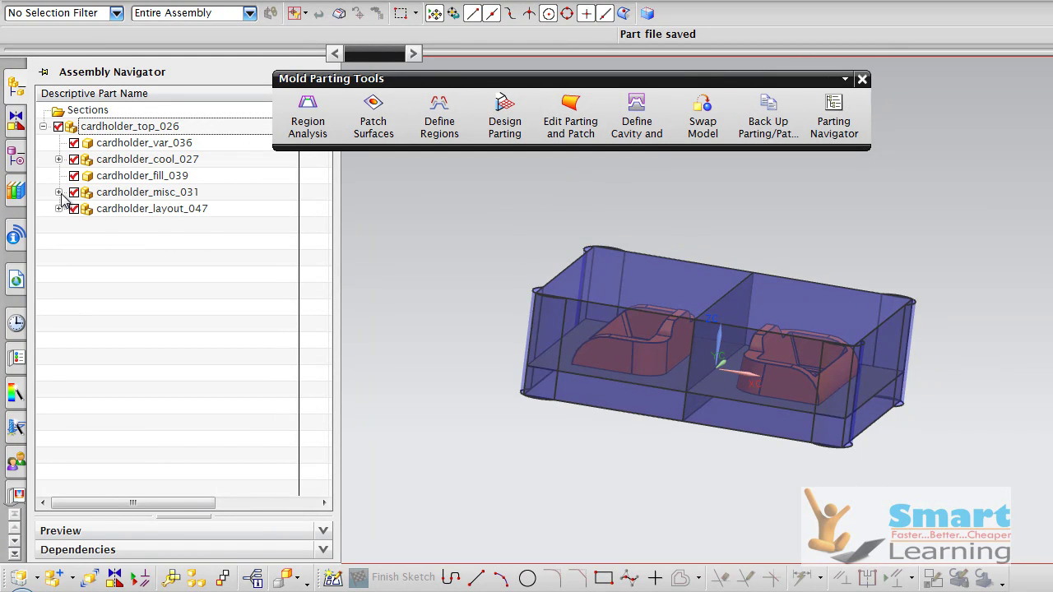
left_click(58, 192)
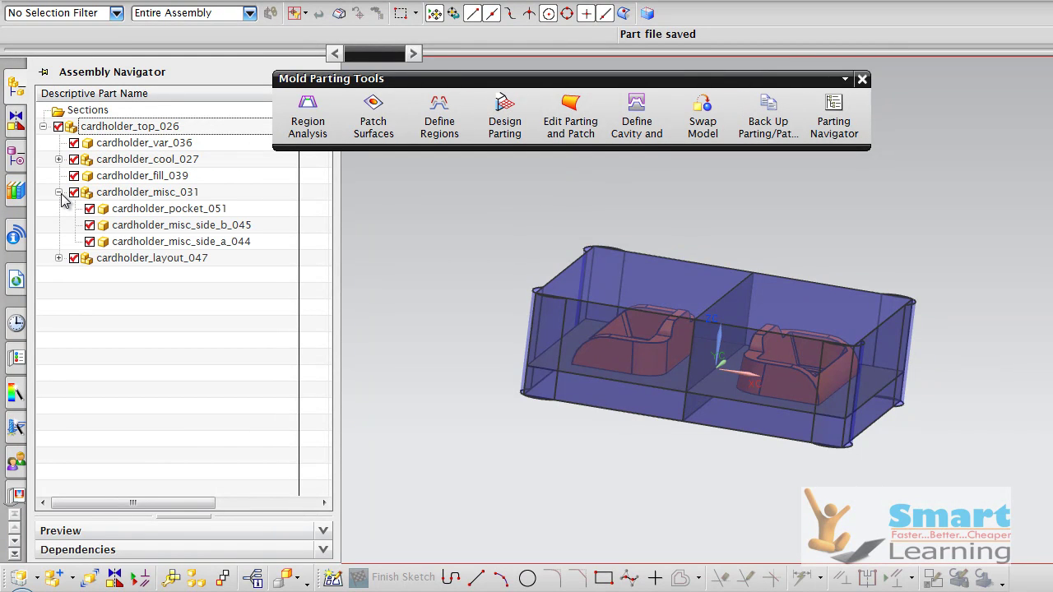
left_click(59, 258)
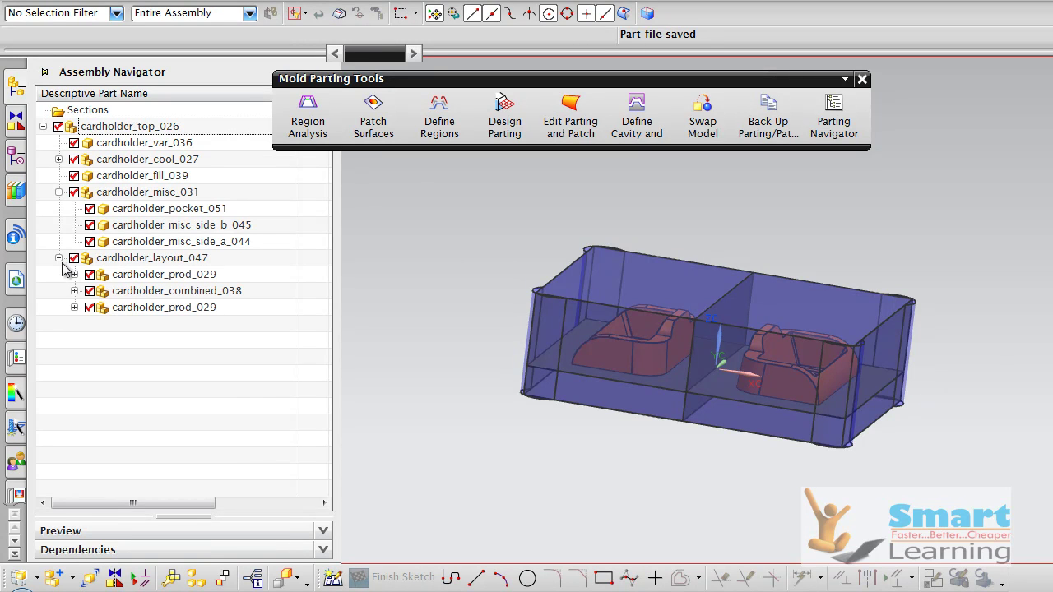
Highlight the two cardholder_prod_029 components and cardholder_combined_038 in the layout to identify them in the model.
left_click(178, 276)
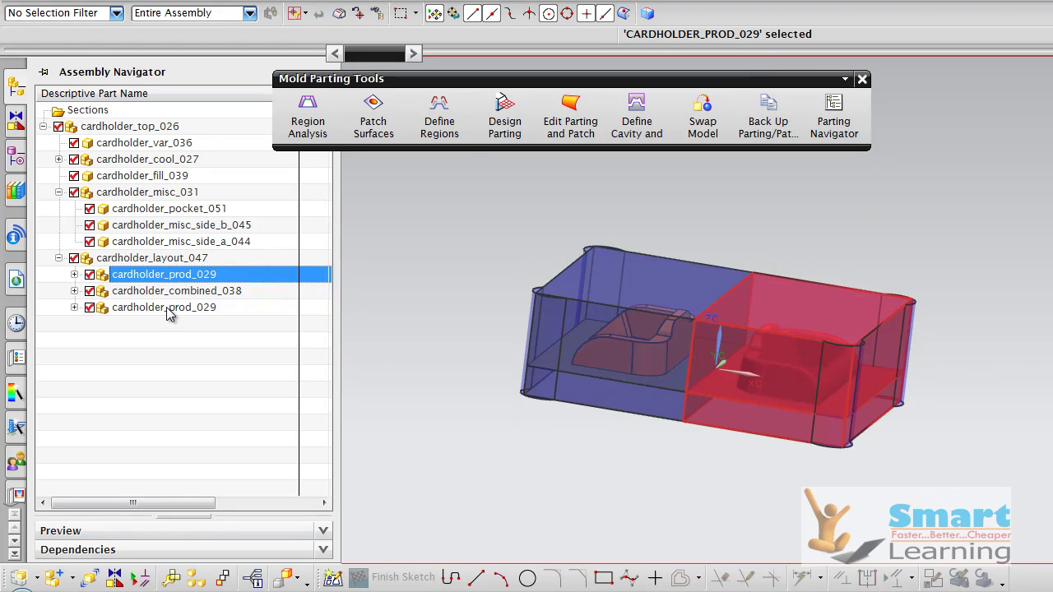
left_click(168, 310)
left_click(172, 293)
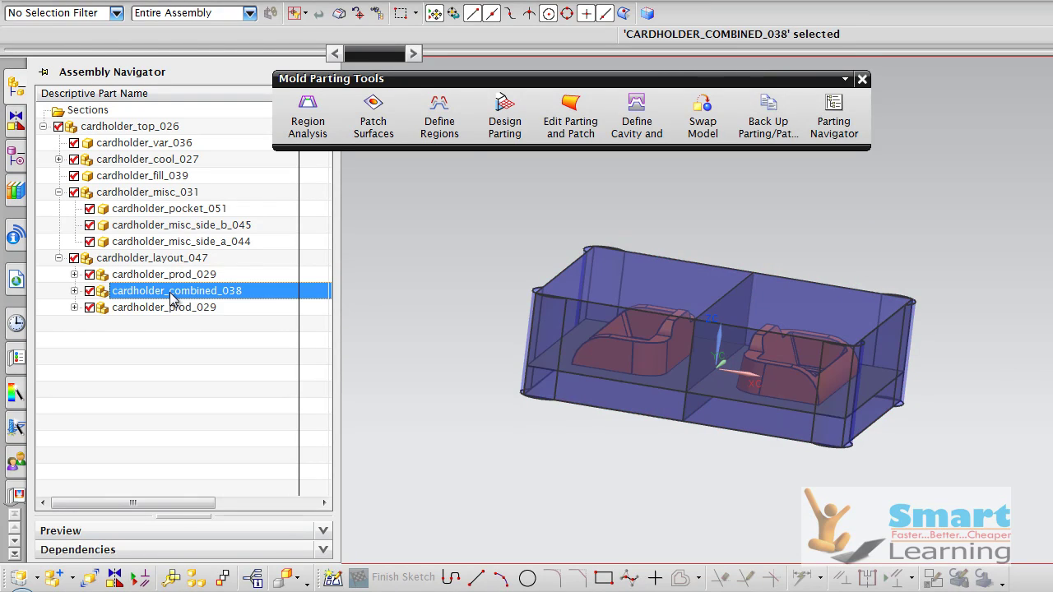
left_click(163, 278)
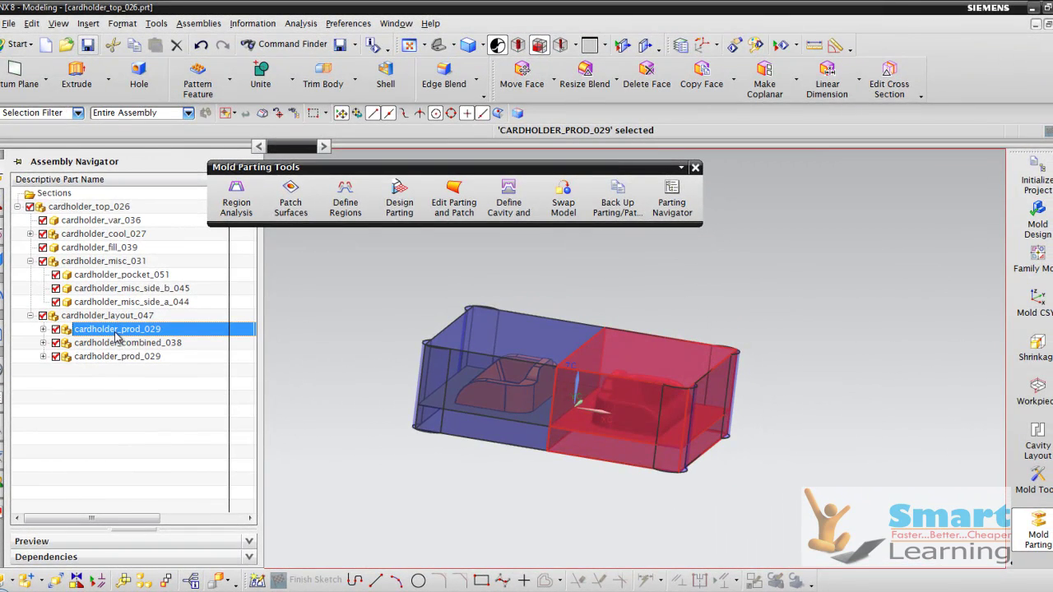
right_click(116, 337)
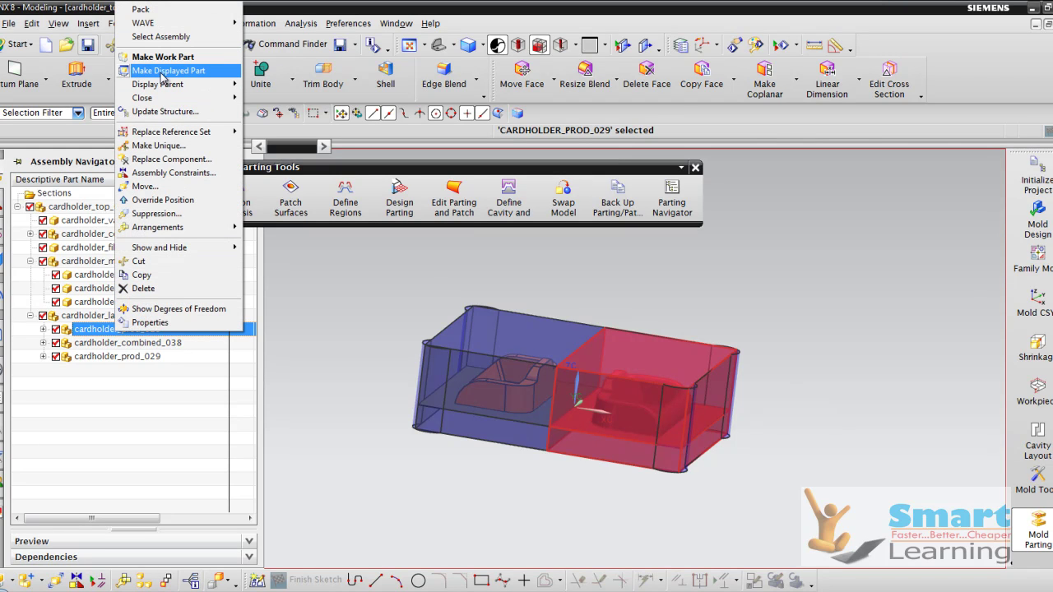
left_click(315, 333)
Examine the two-cavity insert layout from a more elevated angle and at closer range.
scroll(607, 418, "up", 1)
scroll(608, 418, "up", 2)
scroll(551, 419, "down", 2)
mouse_move(531, 434)
middle_mouse_down()
mouse_move(518, 452)
mouse_move(515, 426)
middle_mouse_up()
scroll(515, 427, "down", 2)
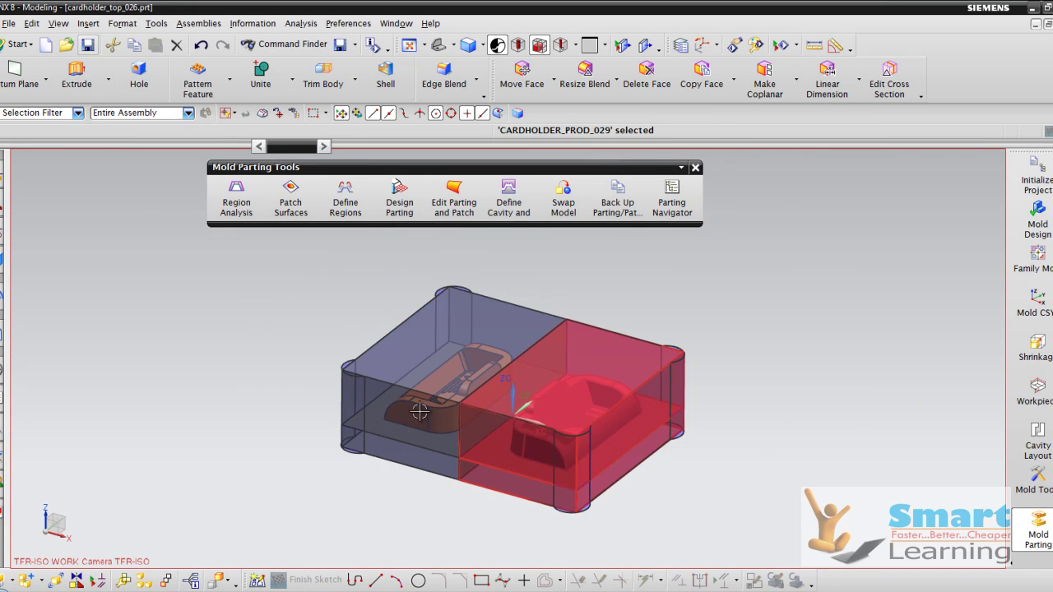
scroll(426, 417, "up", 2)
scroll(418, 420, "down", 1)
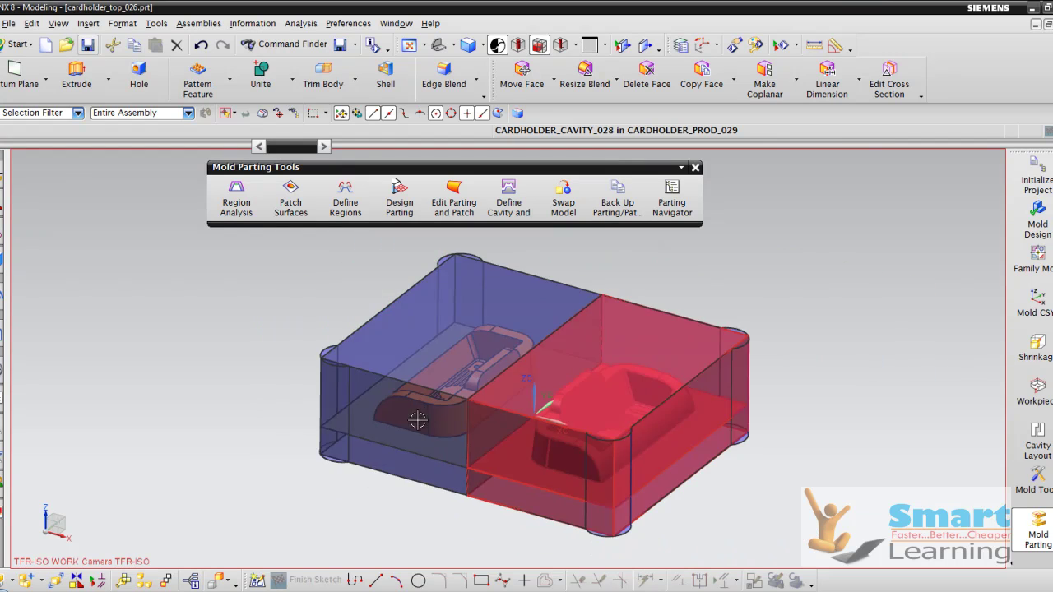
left_click(426, 275)
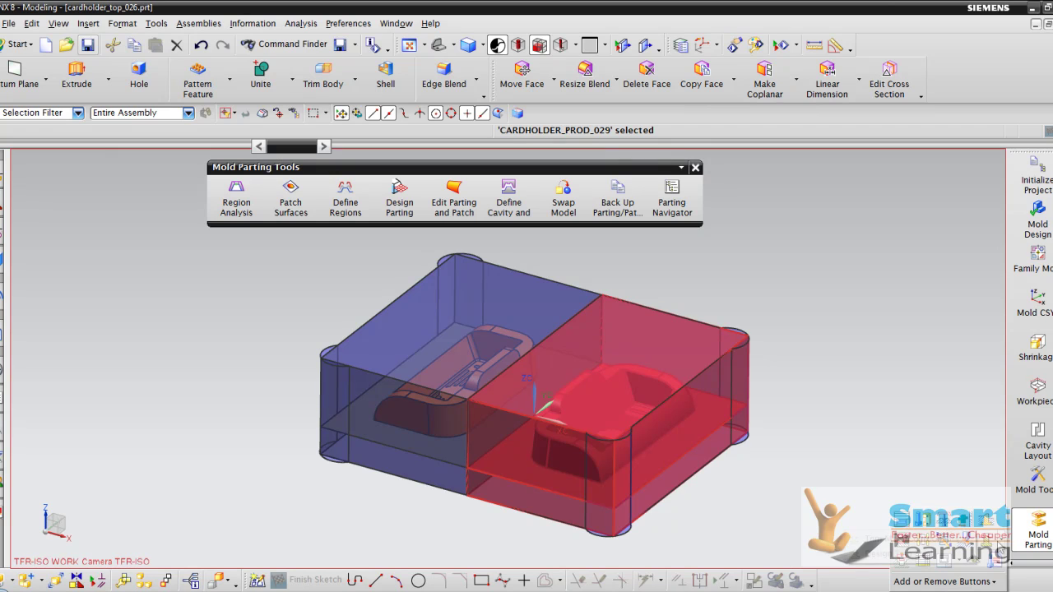
Start Tooling Motion Simulation from the mold tools and close the Mold Tools set.
left_click(1037, 484)
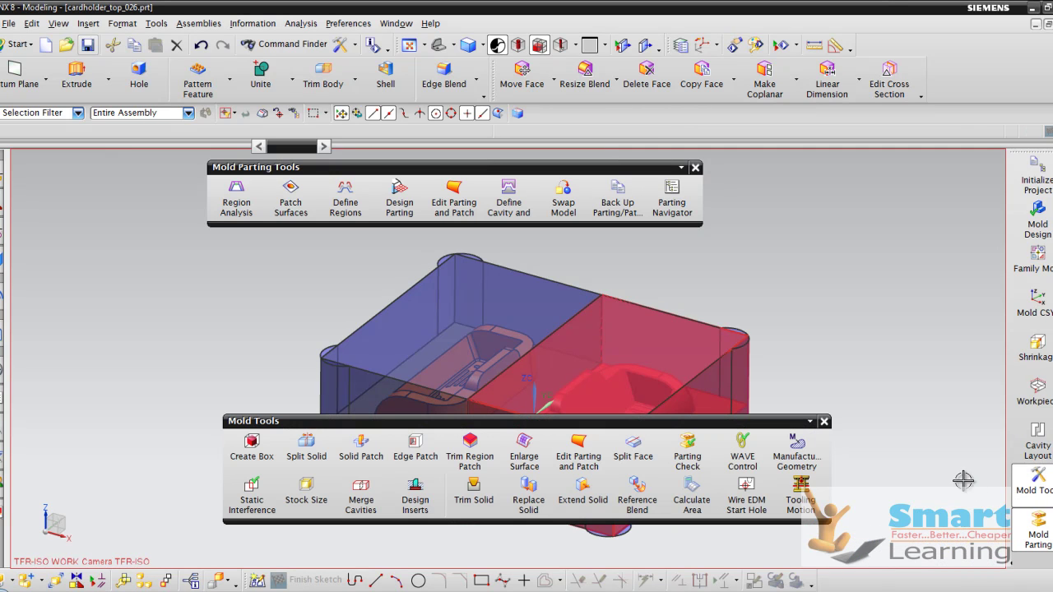
left_click(796, 498)
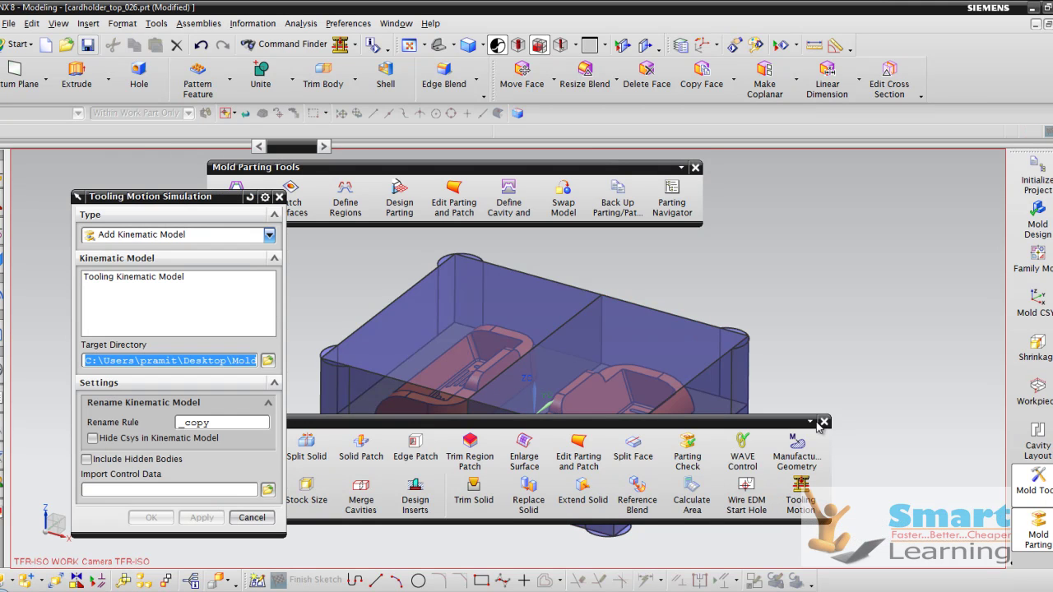
left_click(823, 421)
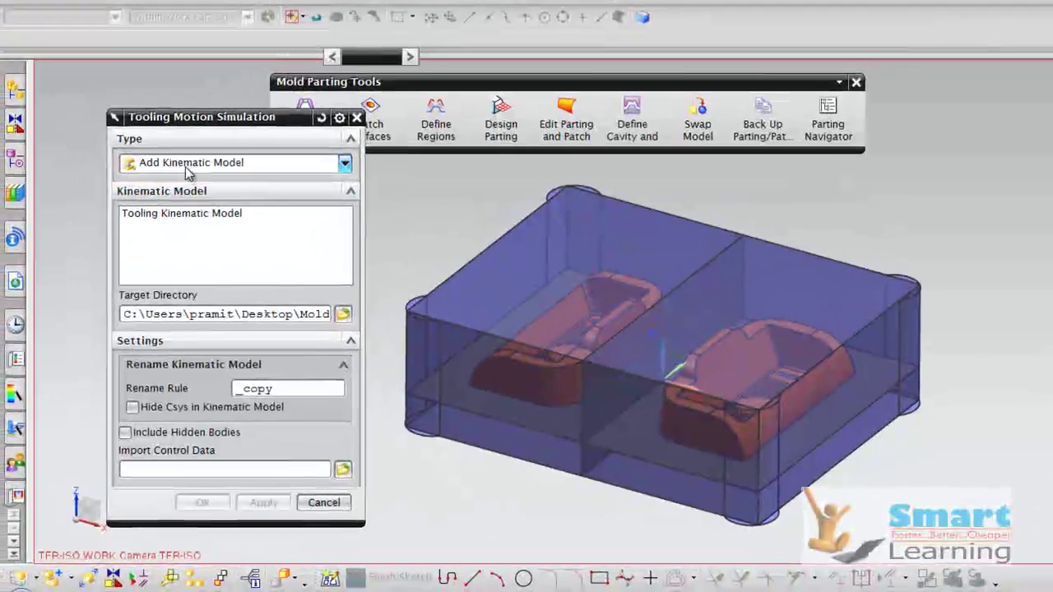
left_click(137, 235)
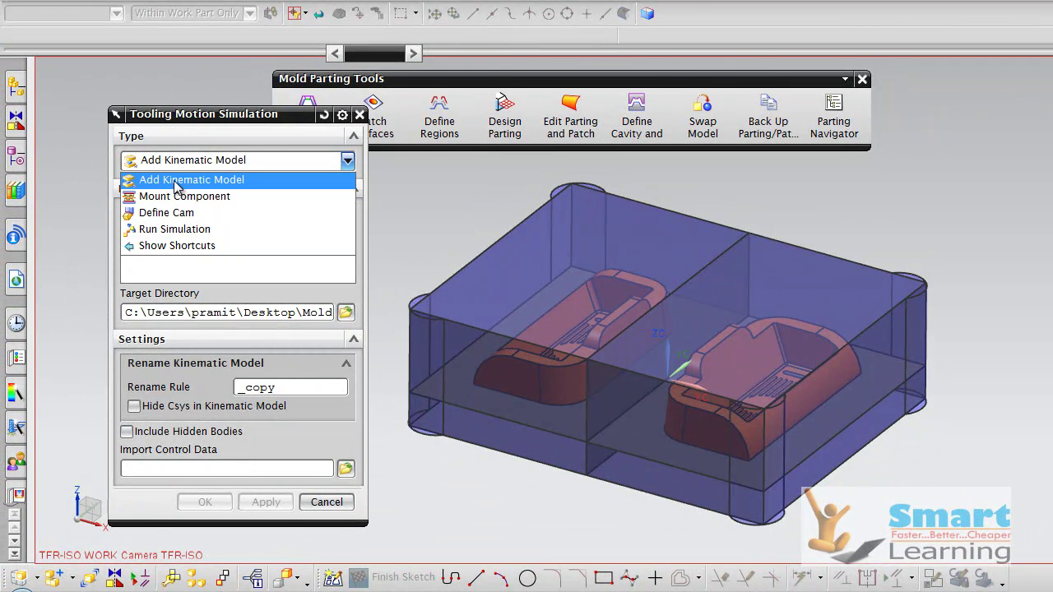
left_click(174, 179)
left_click(175, 161)
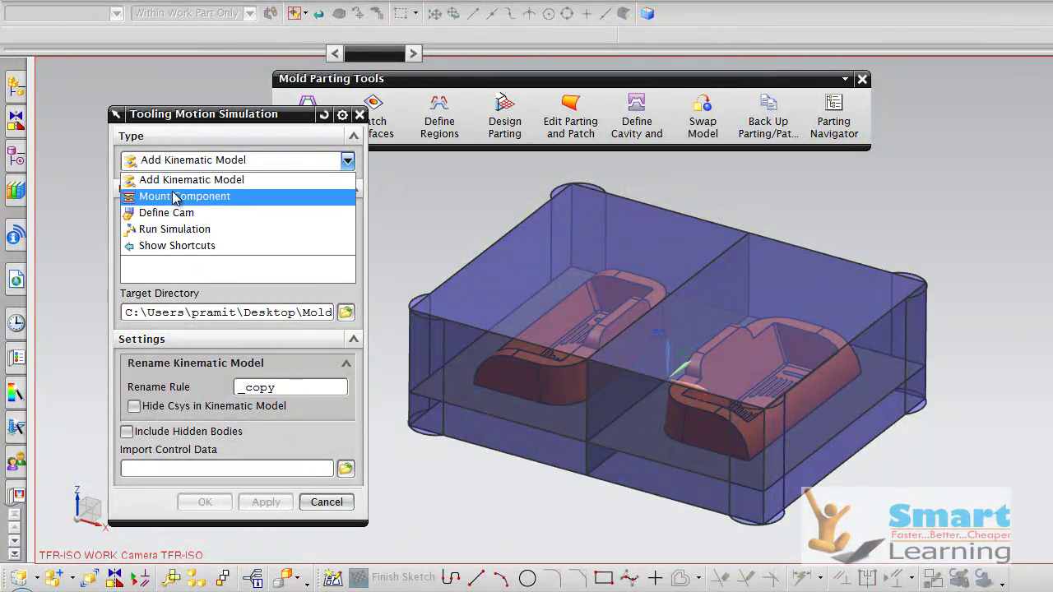
left_click(183, 196)
left_click(278, 312)
left_click(204, 161)
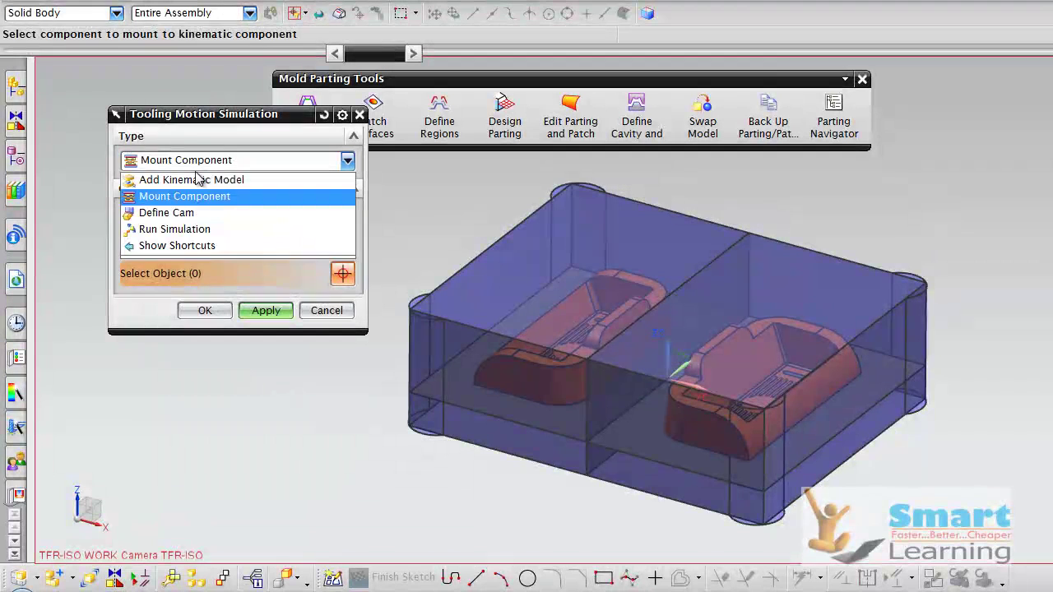
left_click(189, 179)
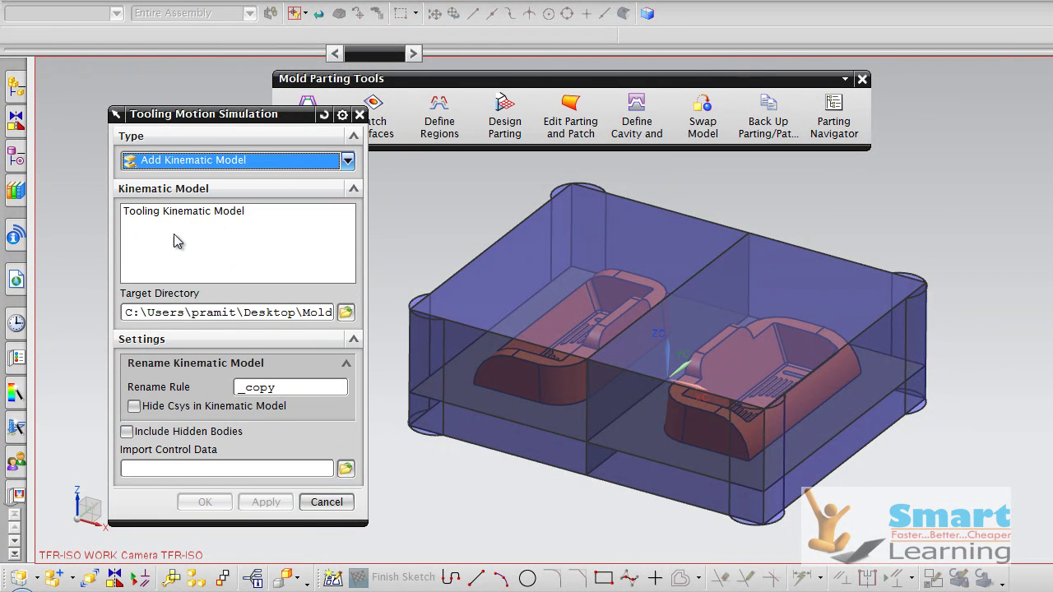
Add the Tooling Kinematic Model and apply two-plate style with a 100 mm machine stroke and 50 mm ejection distance.
left_click(164, 211)
left_click(263, 501)
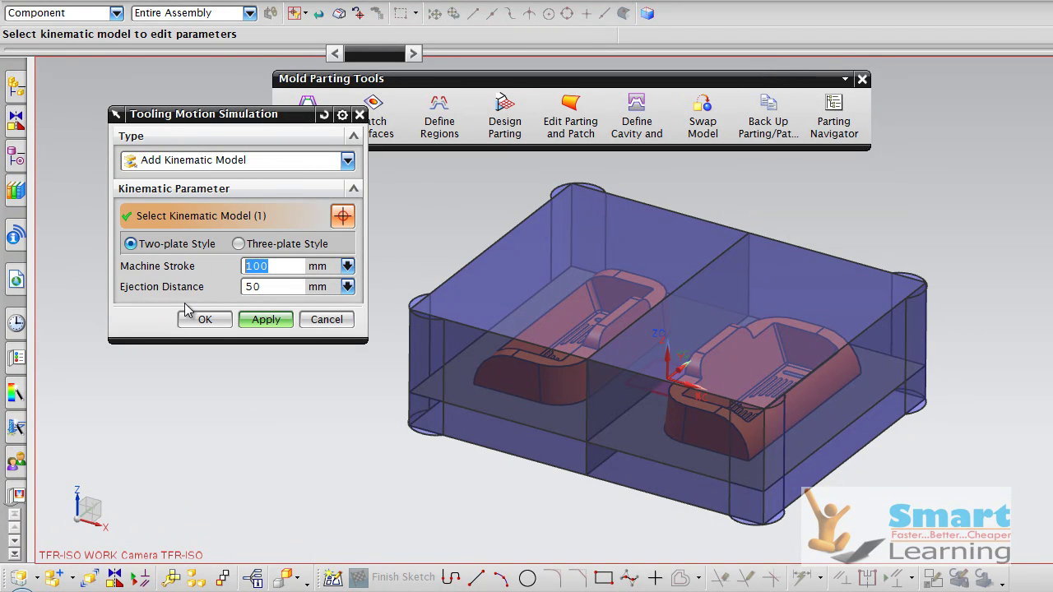
left_click(278, 286)
left_click(262, 319)
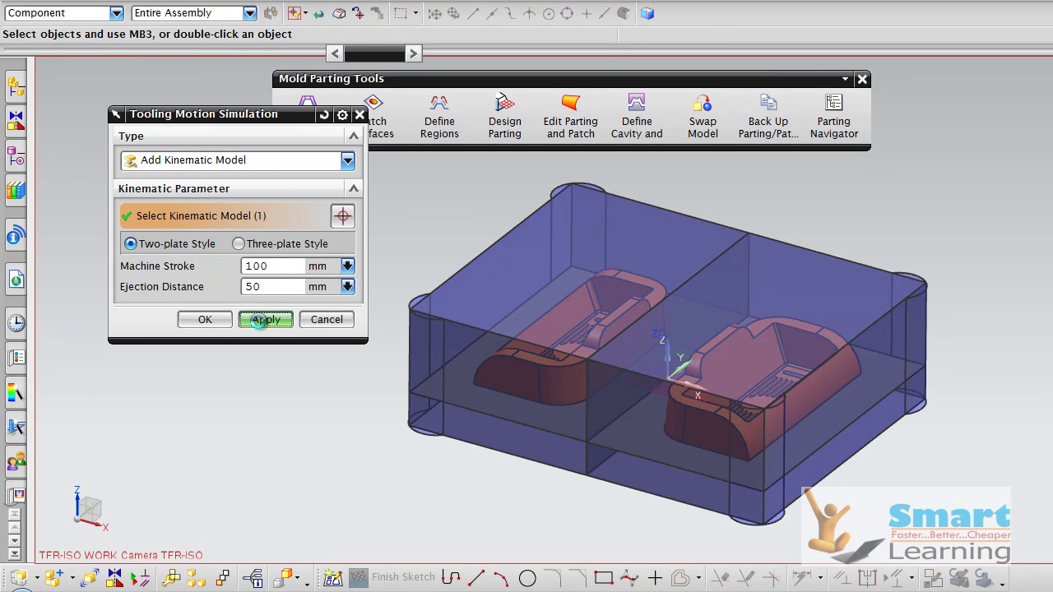
Switch the simulation type to Define Cam and apply the Automatically Defined Cam option.
left_click(192, 161)
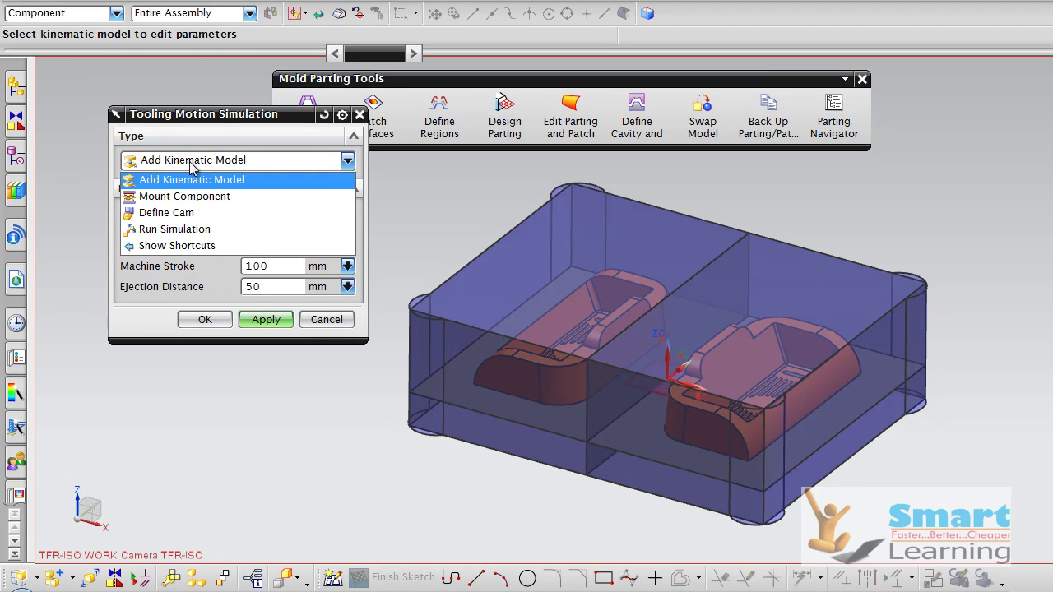
left_click(189, 216)
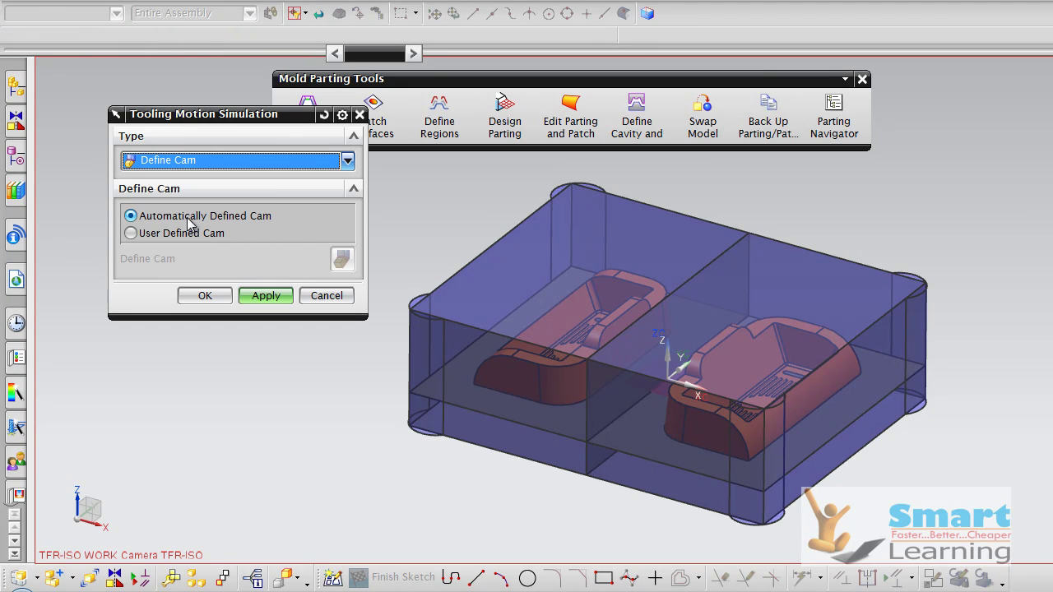
left_click(261, 297)
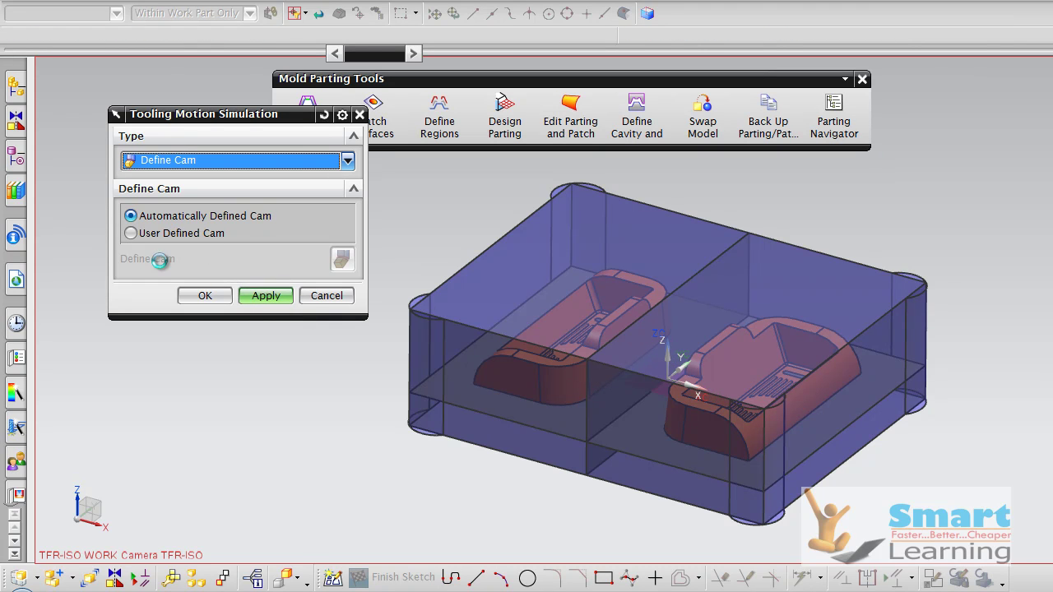
Switch the type to Run Simulation, launch the simulation and play the mold opening motion forward.
left_click(177, 160)
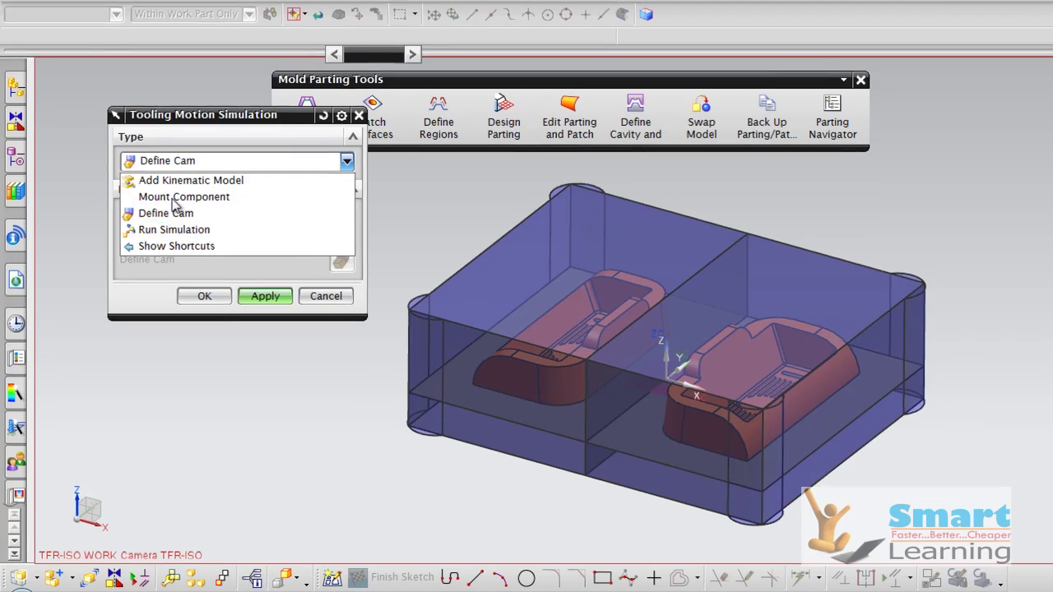
left_click(148, 264)
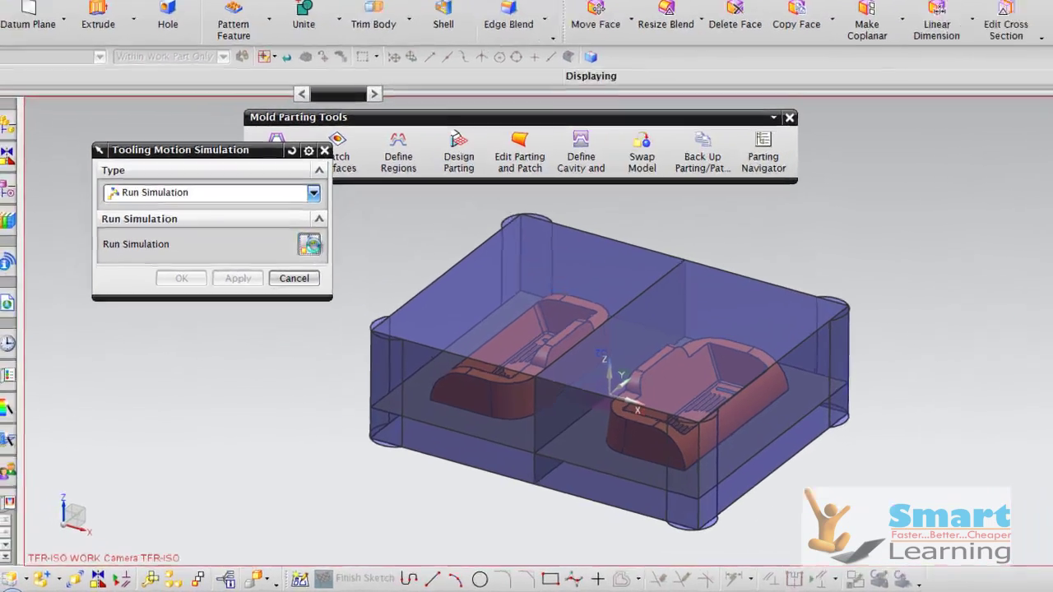
left_click(310, 244)
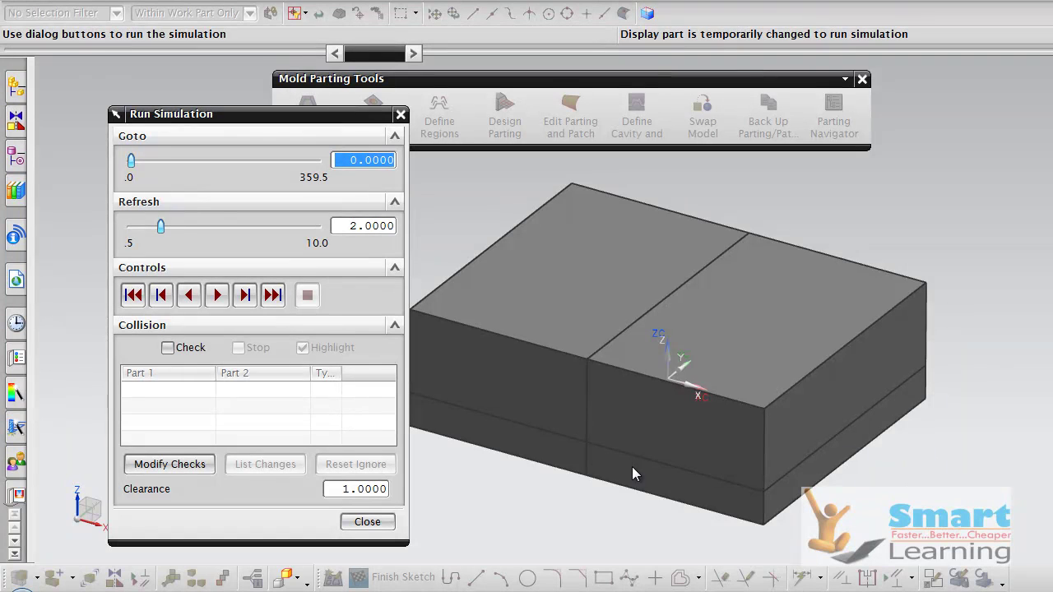
left_click(226, 301)
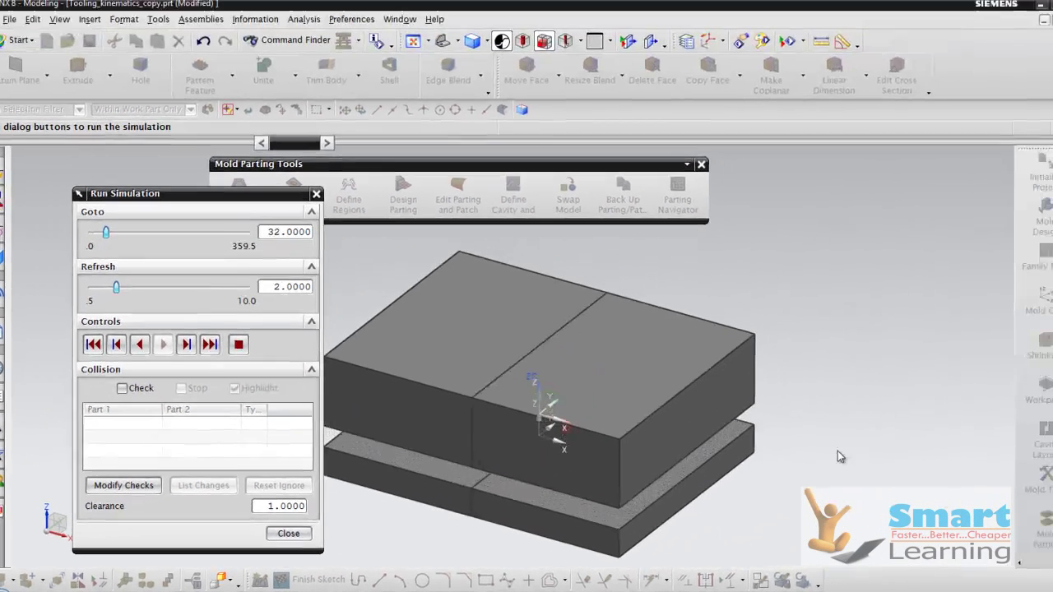
Examine the cavity and core inserts from several angles and close up while the mold motion plays.
middle_click_drag(838, 451, 810, 387)
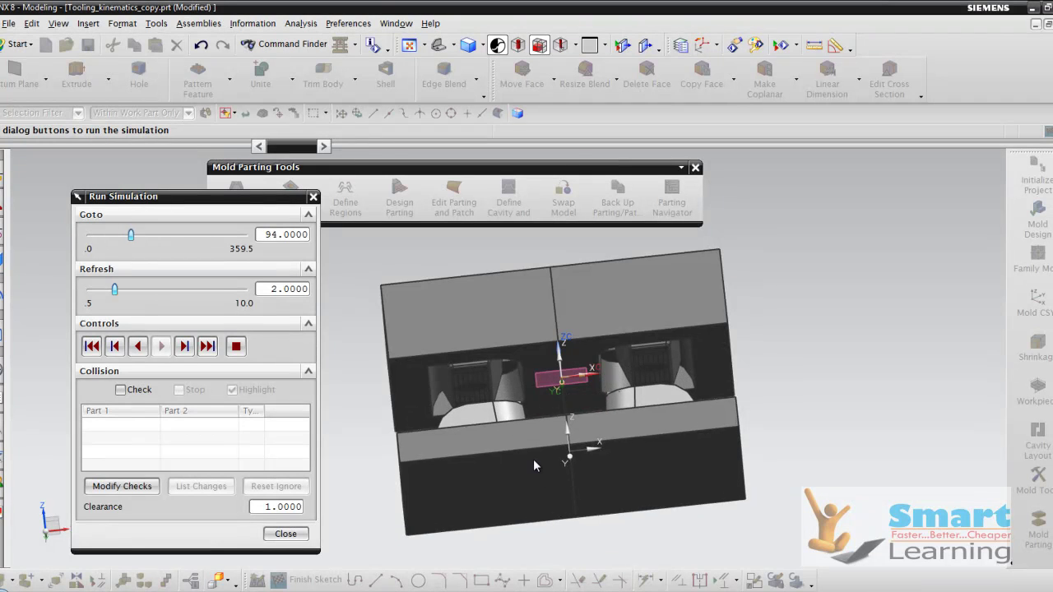
scroll(749, 417, "up", 4)
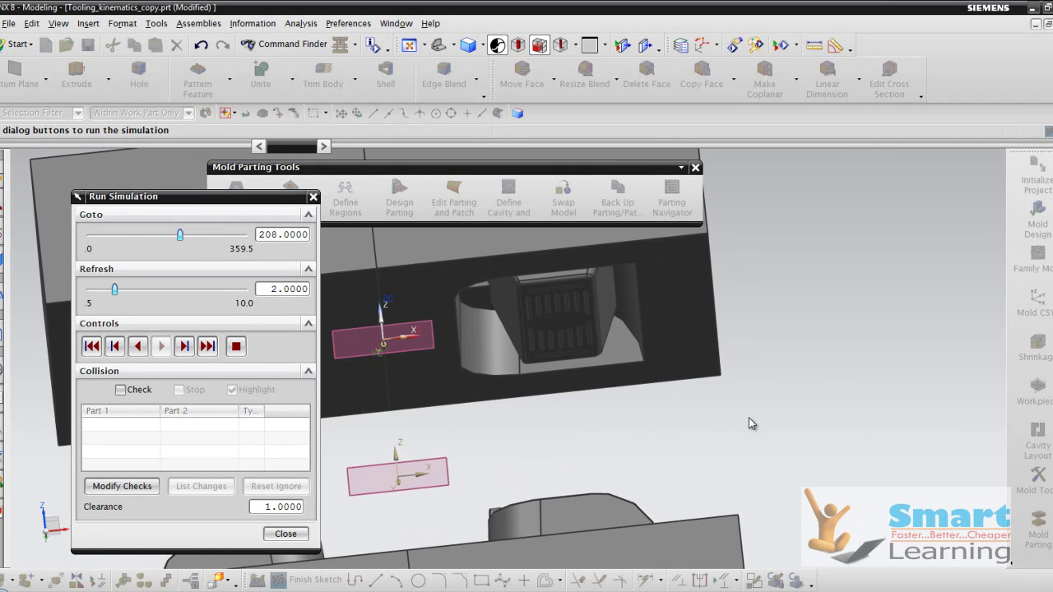
scroll(749, 417, "down", 3)
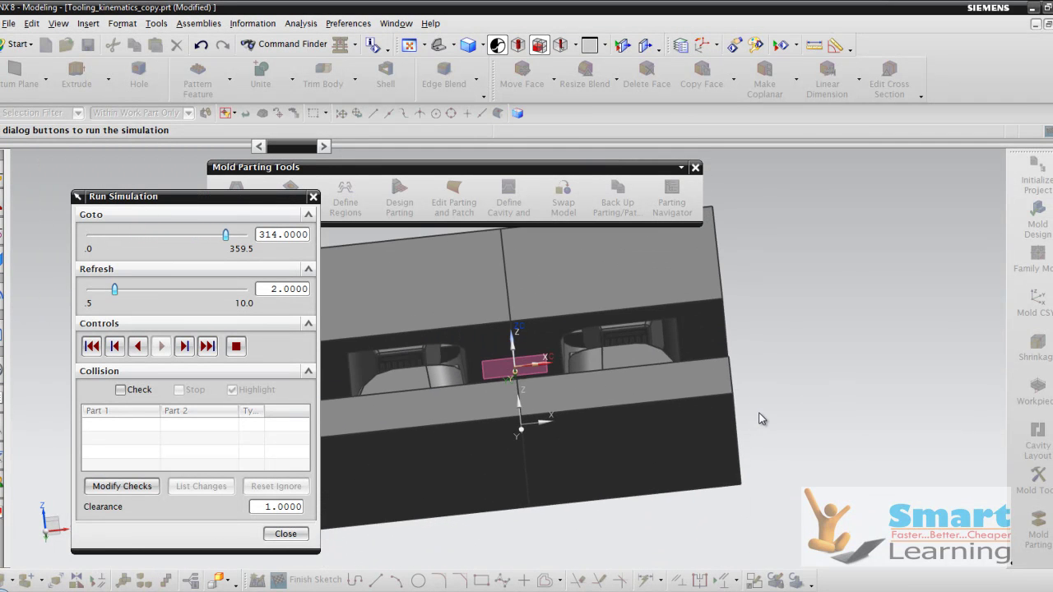
middle_click_drag(782, 400, 946, 411)
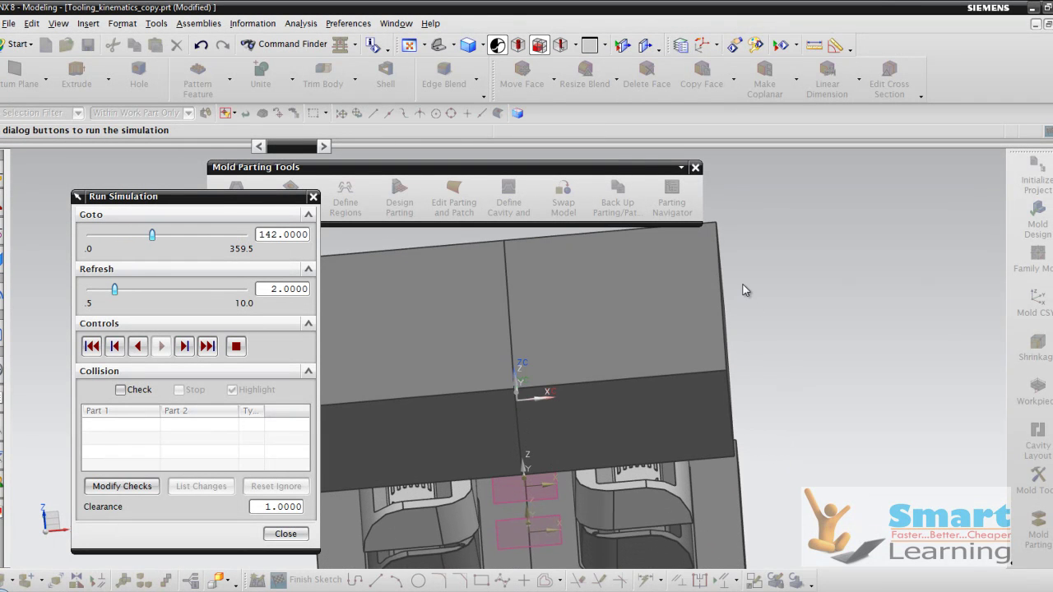
middle_click_drag(825, 385, 938, 329)
scroll(673, 385, "up", 6)
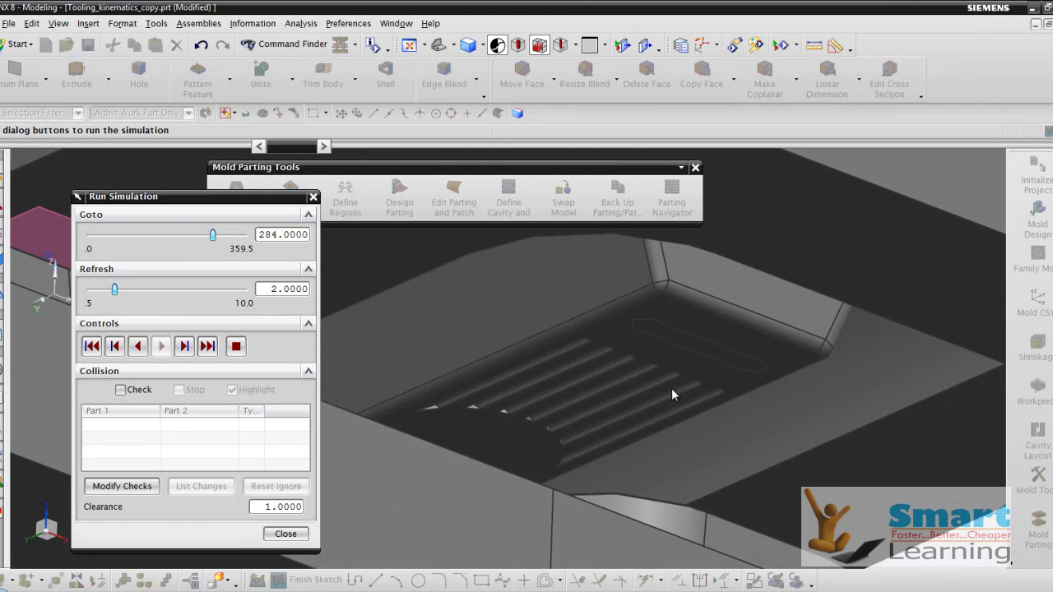
Examine the mold motion from below and from the side, pausing and replaying it, and close the simulation run.
scroll(739, 385, "down", 8)
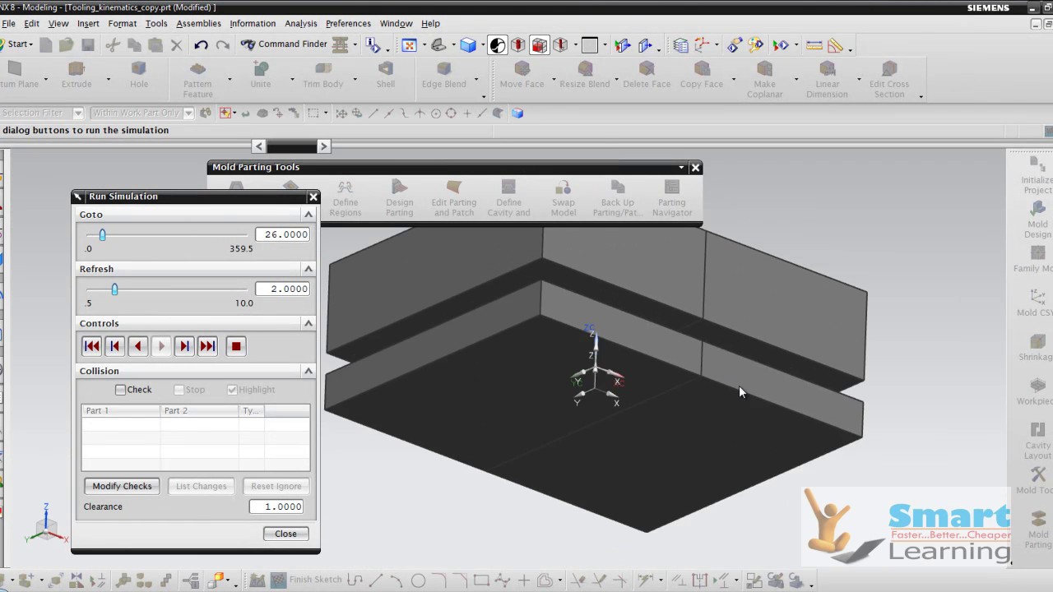
middle_click_drag(736, 394, 707, 426)
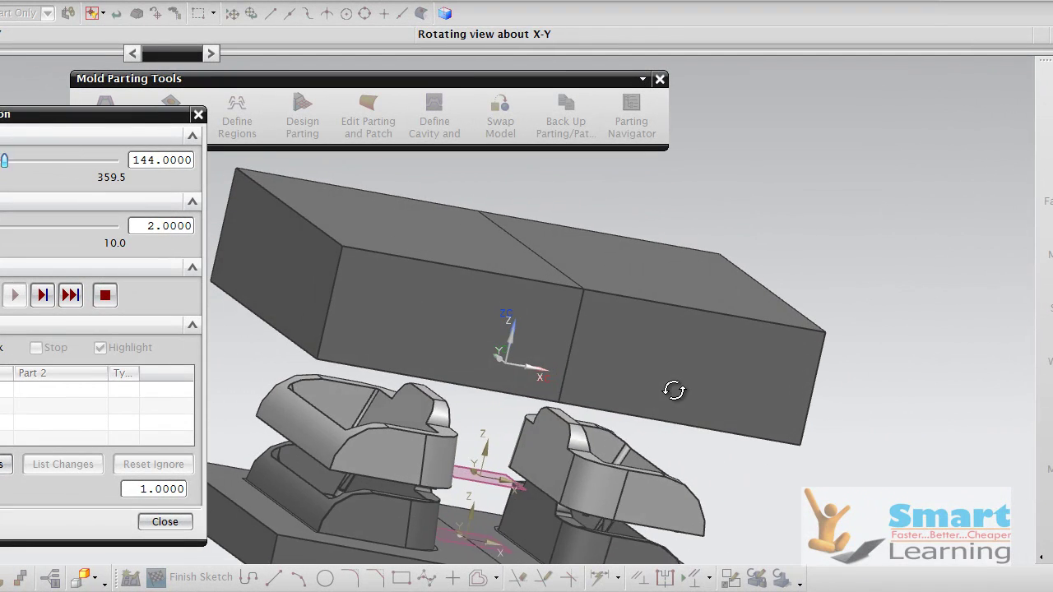
middle_click_drag(674, 390, 675, 382)
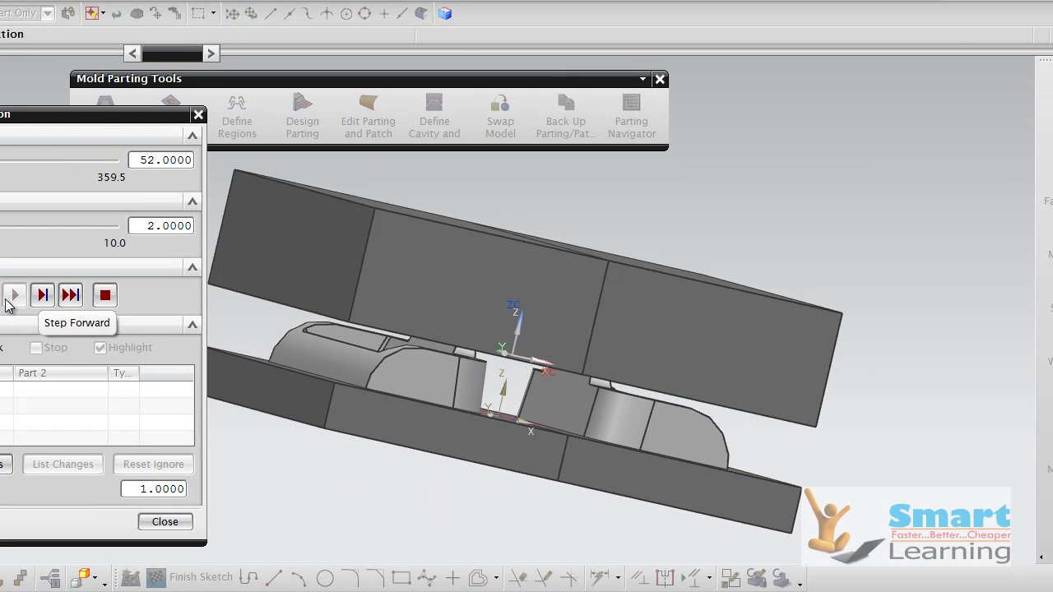
left_click(98, 300)
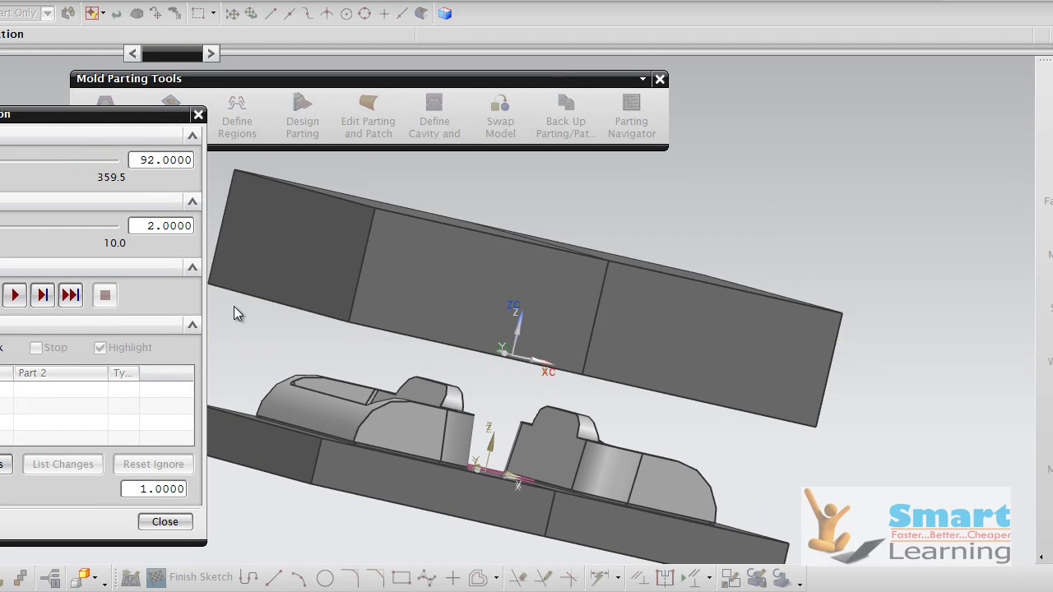
left_click(15, 295)
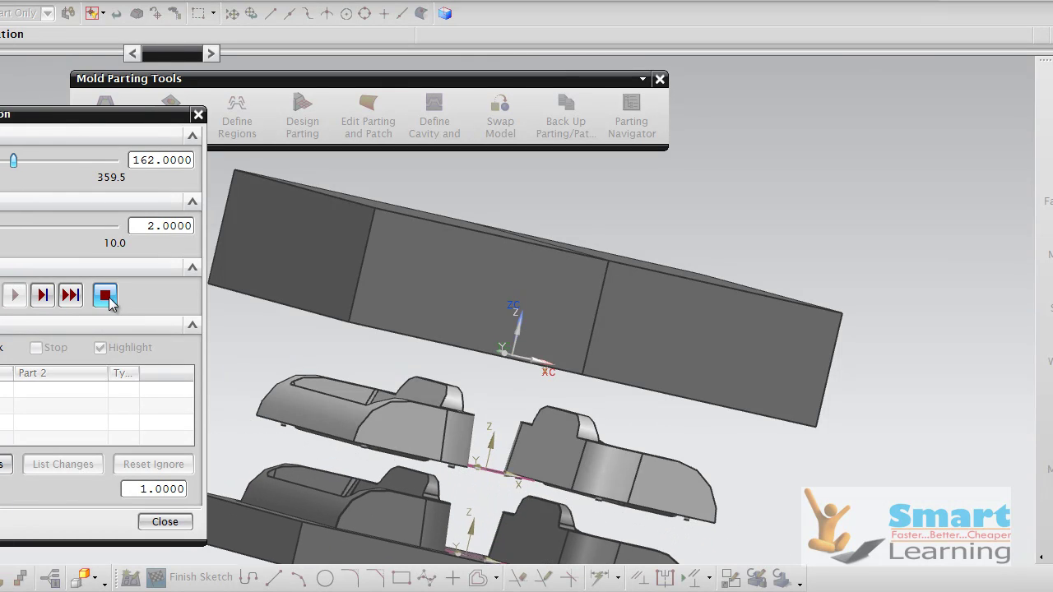
left_click(105, 295)
left_click(177, 523)
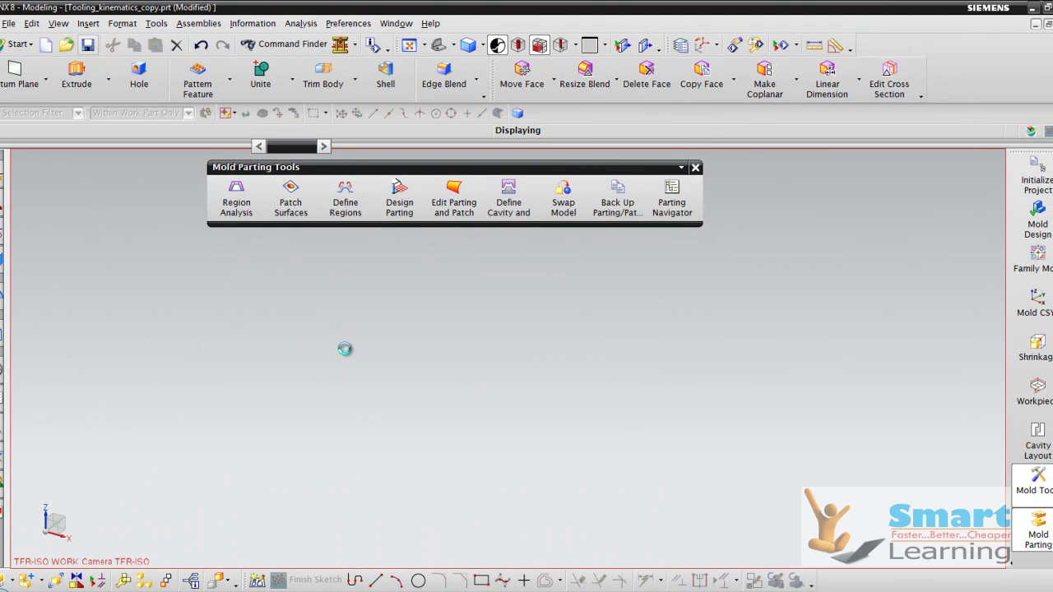
Relaunch the simulation with collision Check, Stop and Highlight enabled and play the mold opening forward.
left_click(265, 281)
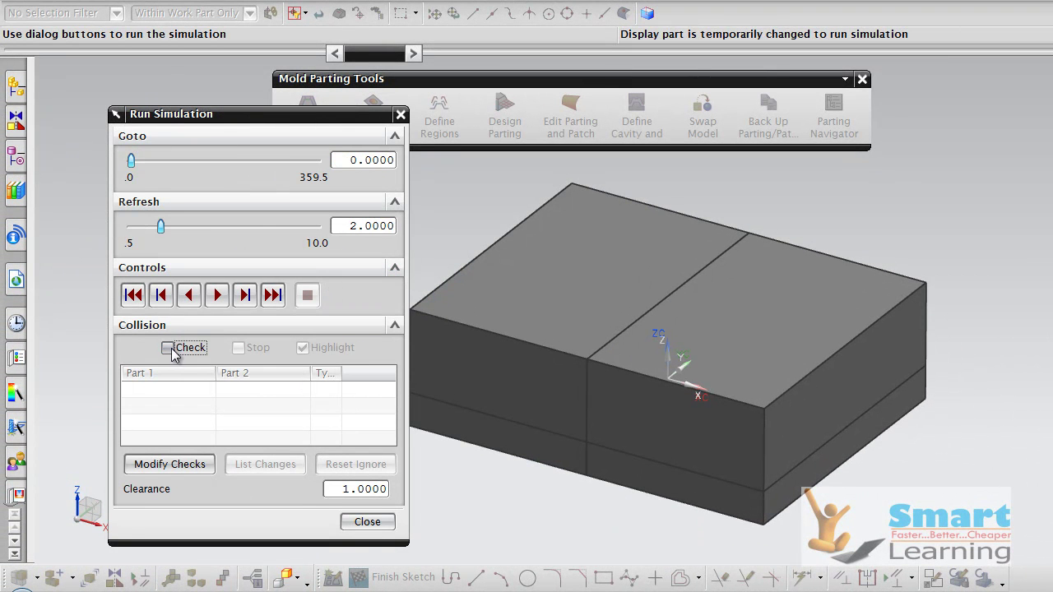
left_click(172, 349)
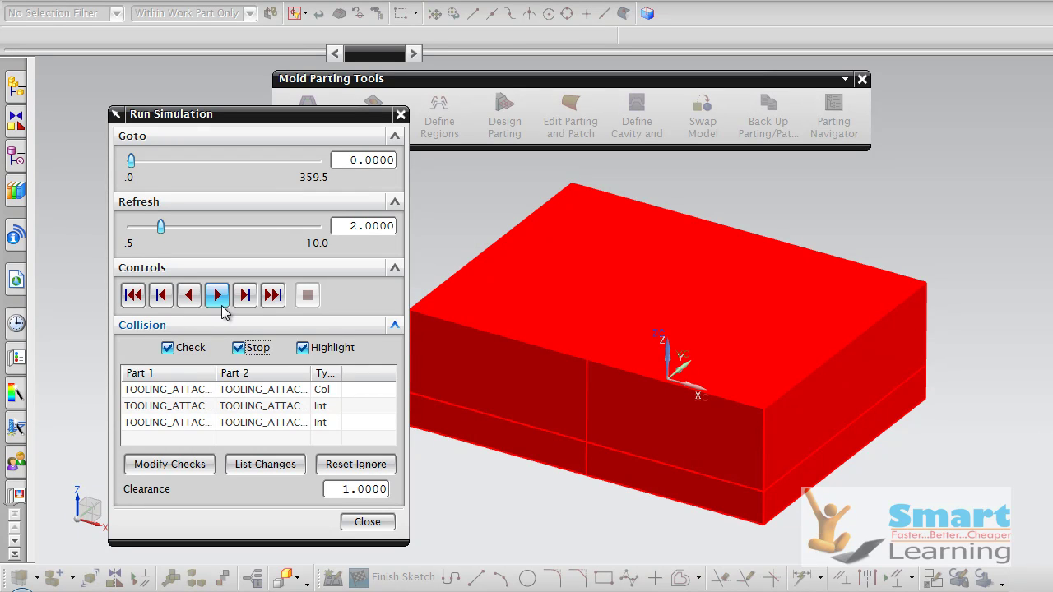
left_click(219, 301)
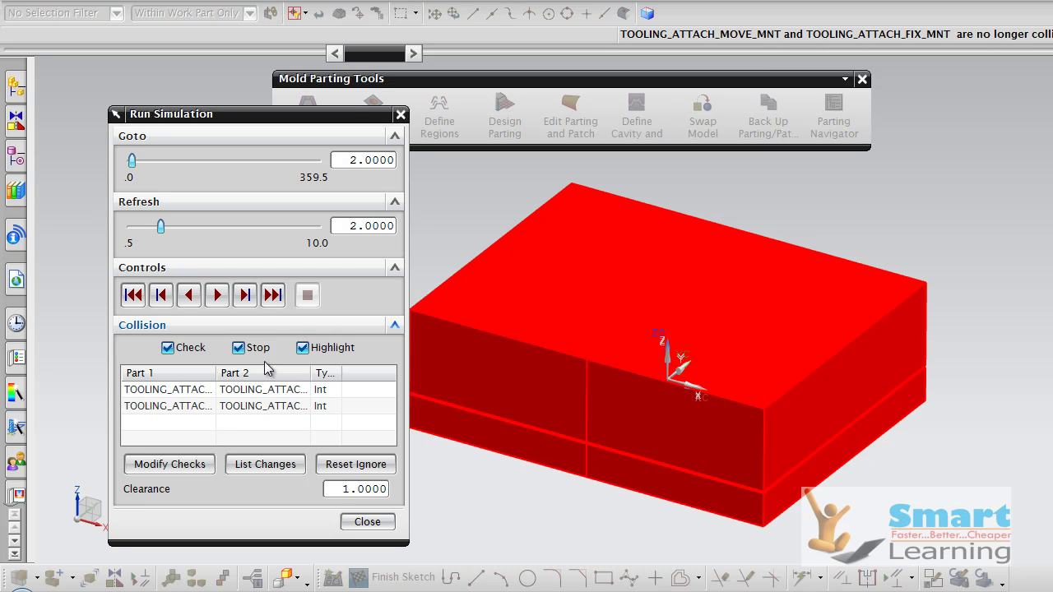
Continue playing the mold motion with collision Stop turned off and Highlight kept on, and exit Tooling Motion Simulation.
left_click(218, 295)
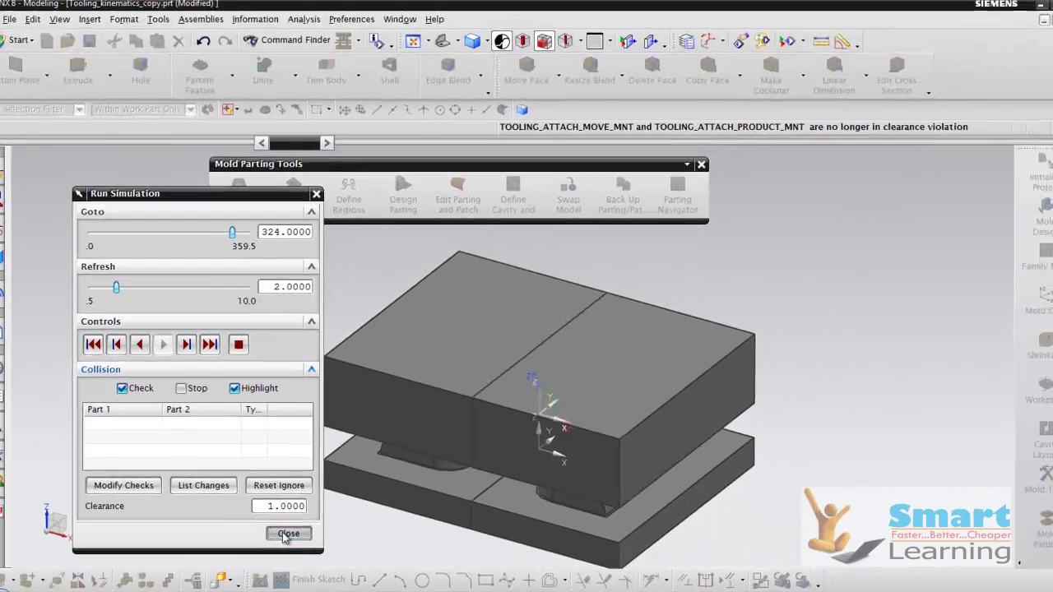
left_click(348, 525)
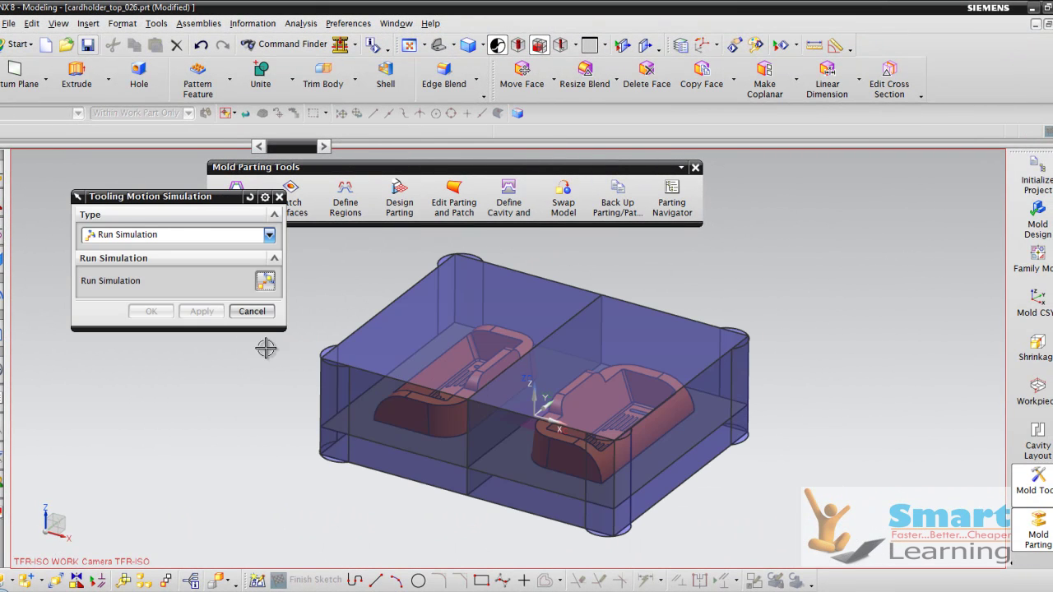
left_click(251, 312)
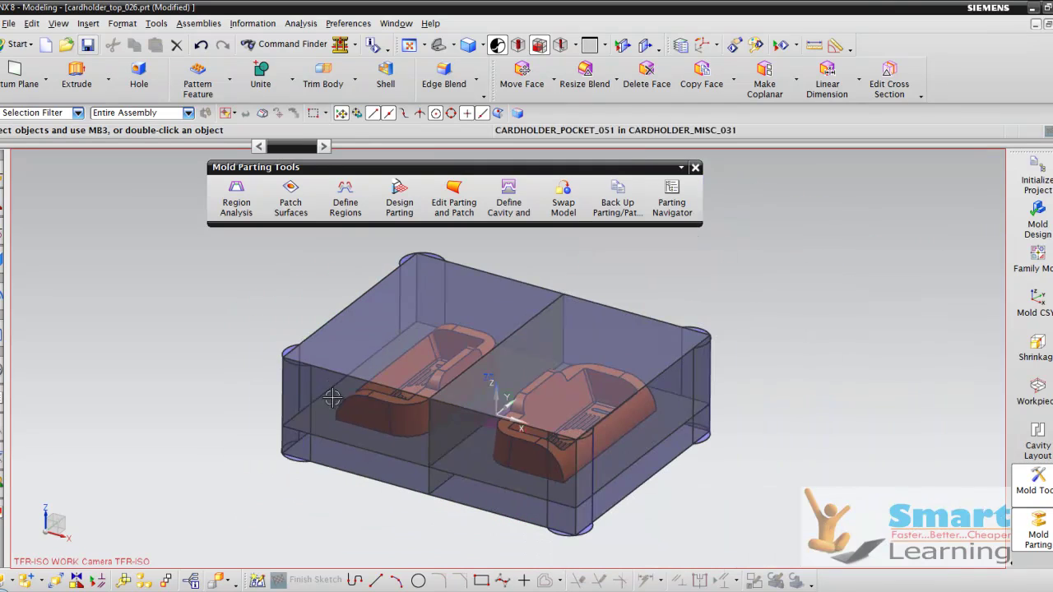